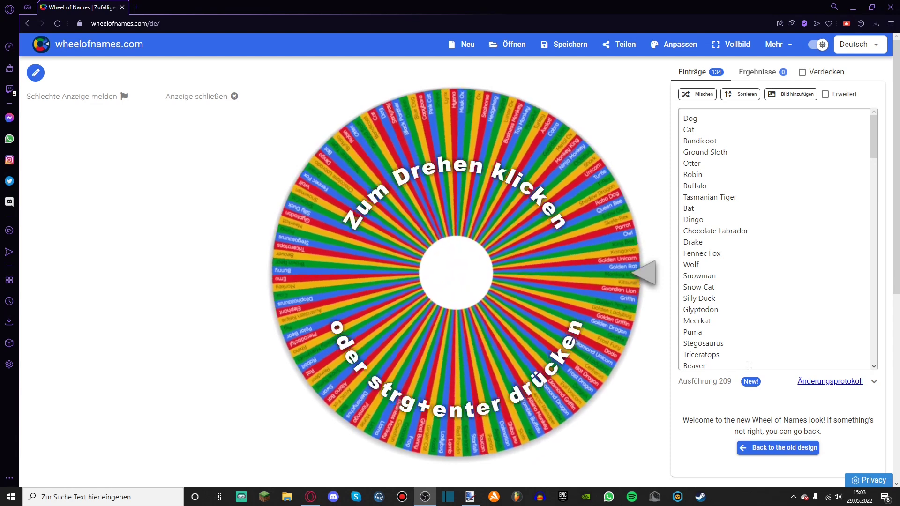
Remove the Stegosaurus entry from the list and spin the wheel to pick a random animal.
{"action": "key", "text": "BackSpace"}
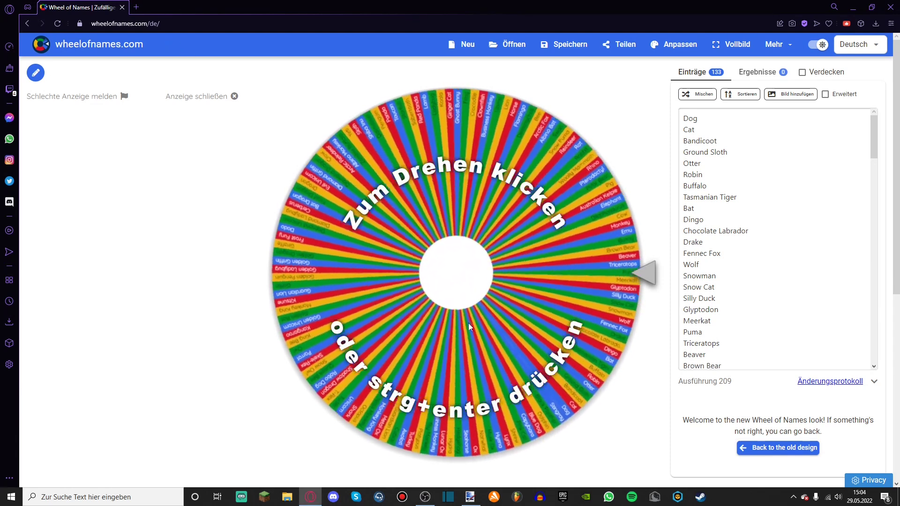
{"action": "left_click", "coordinate": [408, 297]}
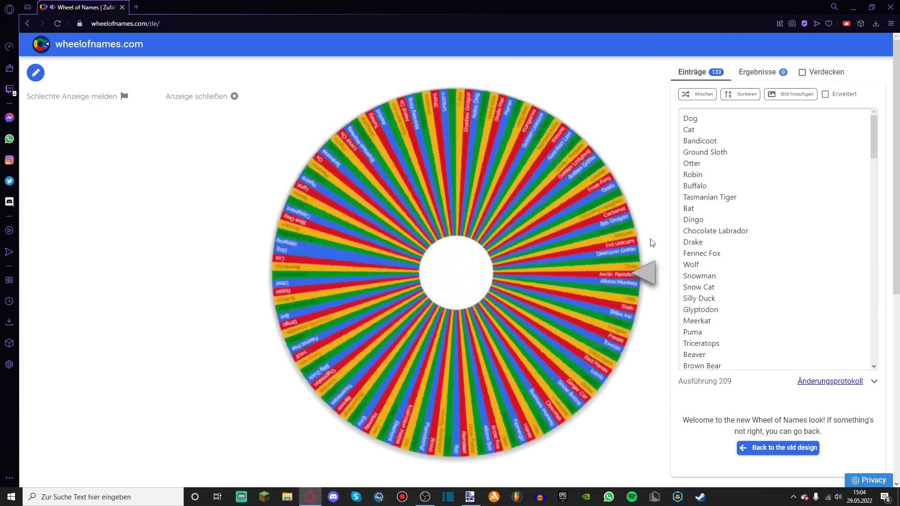
{"action": "scroll", "coordinate": [773, 203], "scroll_direction": "down", "scroll_amount": 3}
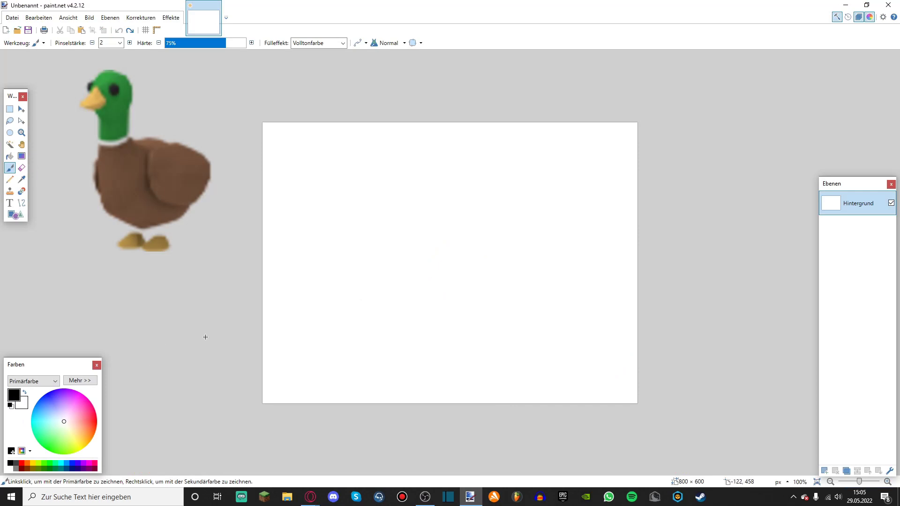
Switch to paint.net and paint the duck's two light yellow feet in the lower middle of the canvas, filling them with brush size 9.
{"action": "left_click_drag", "start_coordinate": [61, 428], "coordinate": [79, 439]}
{"action": "left_click_drag", "start_coordinate": [430, 300], "coordinate": [435, 299]}
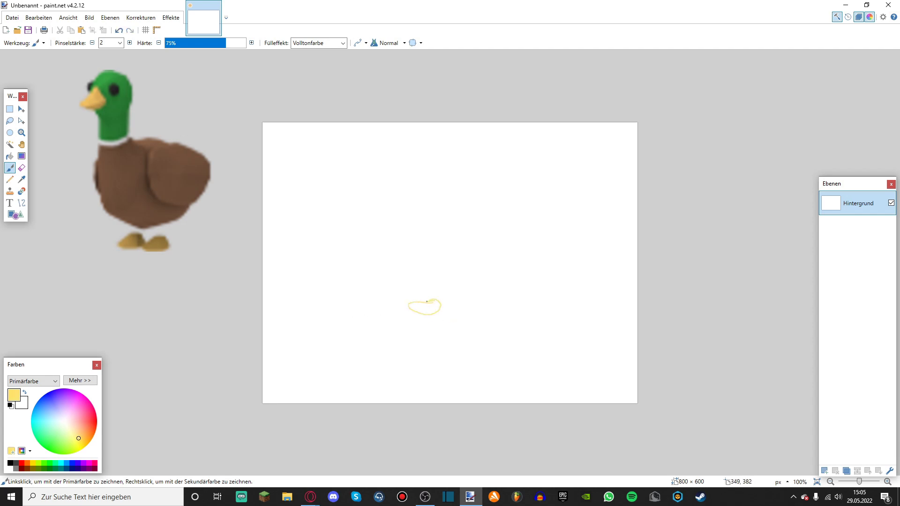
{"action": "left_click", "coordinate": [110, 42]}
{"action": "type", "text": "9"}
{"action": "left_click_drag", "start_coordinate": [411, 306], "coordinate": [439, 306]}
{"action": "mouse_move", "coordinate": [467, 303]}
{"action": "left_mouse_down"}
{"action": "mouse_move", "coordinate": [451, 314]}
{"action": "mouse_move", "coordinate": [465, 313]}
{"action": "left_mouse_up"}
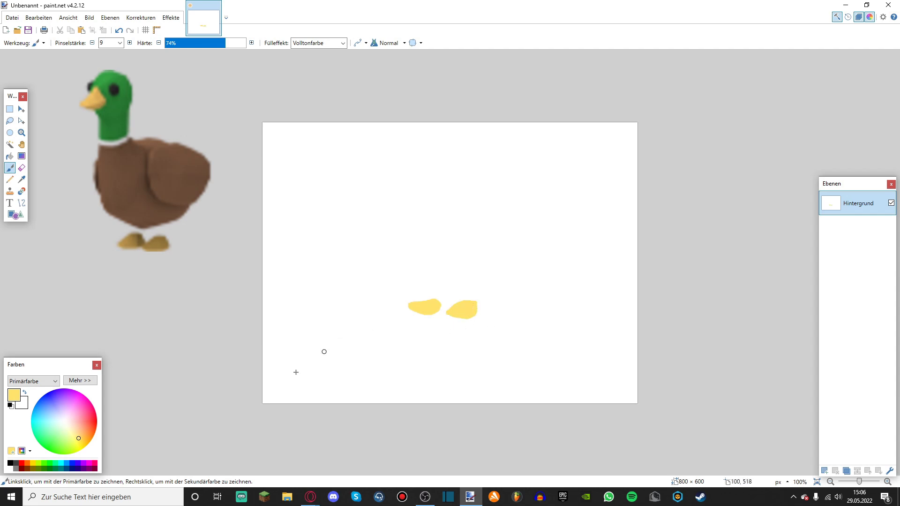
Outline the duck's rounded body in dark brown above the feet and fill it with the same brown.
{"action": "left_click_drag", "start_coordinate": [66, 422], "coordinate": [87, 425]}
{"action": "left_click", "coordinate": [27, 469]}
{"action": "left_click_drag", "start_coordinate": [403, 244], "coordinate": [411, 242]}
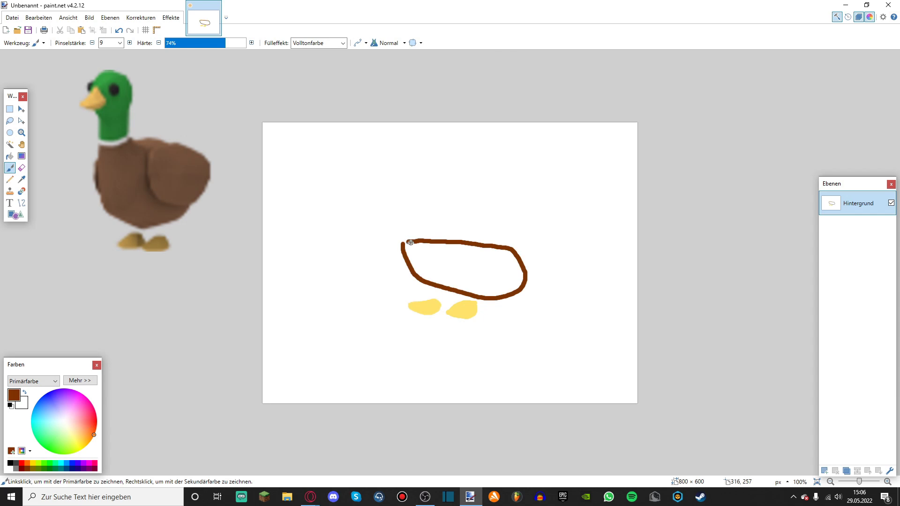
{"action": "left_click", "coordinate": [10, 156]}
{"action": "left_click", "coordinate": [457, 269]}
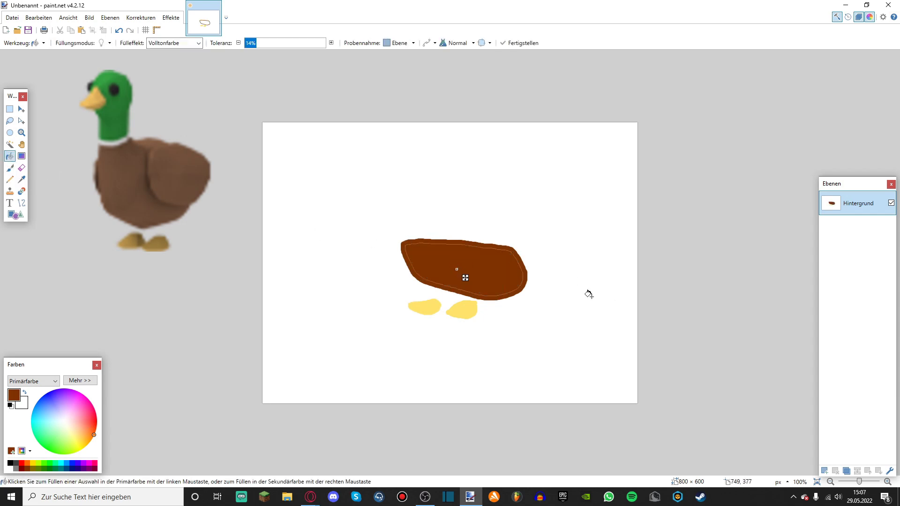
Outline the wing on the upper rear of the duck's body in a reddish brown and fill it.
{"action": "left_click", "coordinate": [10, 167]}
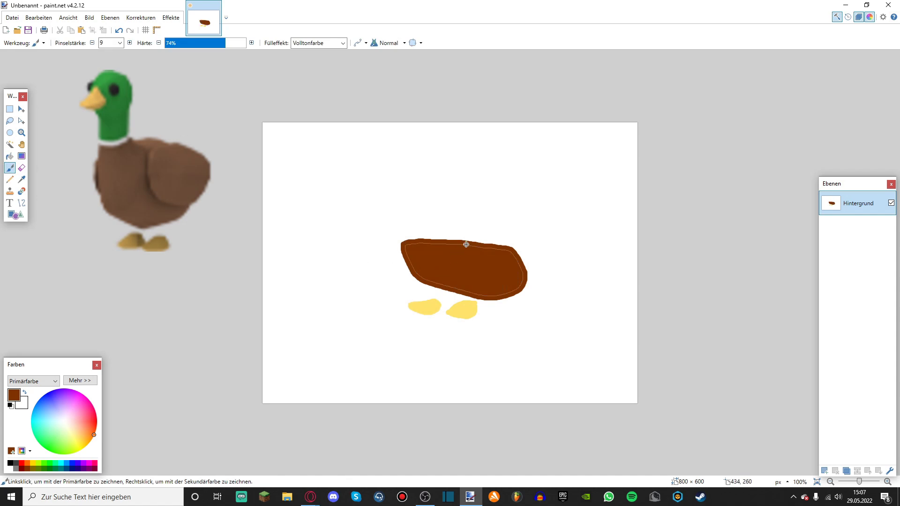
{"action": "mouse_move", "coordinate": [447, 246]}
{"action": "left_mouse_down"}
{"action": "mouse_move", "coordinate": [424, 245]}
{"action": "mouse_move", "coordinate": [475, 246]}
{"action": "mouse_move", "coordinate": [468, 247]}
{"action": "mouse_move", "coordinate": [506, 273]}
{"action": "left_mouse_up"}
{"action": "left_click_drag", "start_coordinate": [100, 434], "coordinate": [97, 431]}
{"action": "mouse_move", "coordinate": [463, 244]}
{"action": "left_mouse_down"}
{"action": "mouse_move", "coordinate": [499, 267]}
{"action": "mouse_move", "coordinate": [530, 272]}
{"action": "left_mouse_up"}
{"action": "mouse_move", "coordinate": [467, 243]}
{"action": "left_mouse_down"}
{"action": "mouse_move", "coordinate": [506, 245]}
{"action": "mouse_move", "coordinate": [525, 268]}
{"action": "left_mouse_up"}
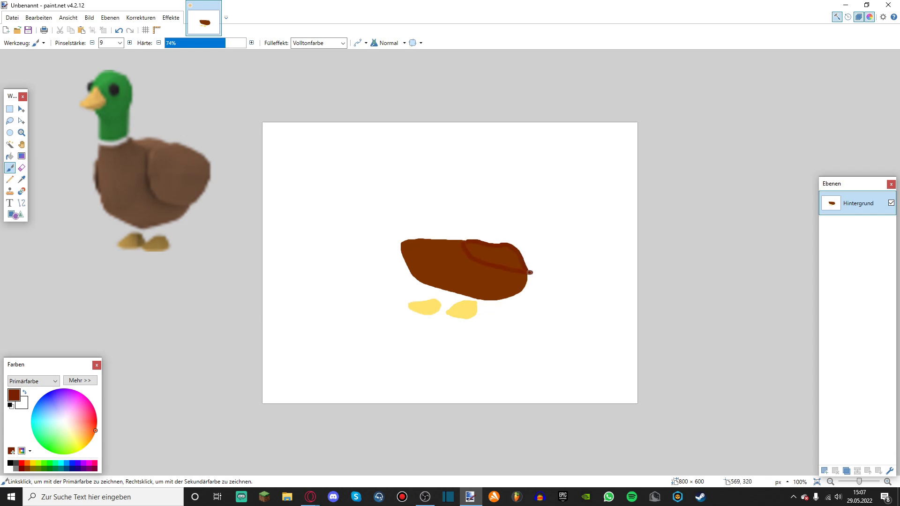
{"action": "left_click", "coordinate": [9, 156]}
{"action": "left_click", "coordinate": [492, 257]}
Paint the two sides of the duck's neck in dark green, rising from the front of the body.
{"action": "left_click", "coordinate": [10, 168]}
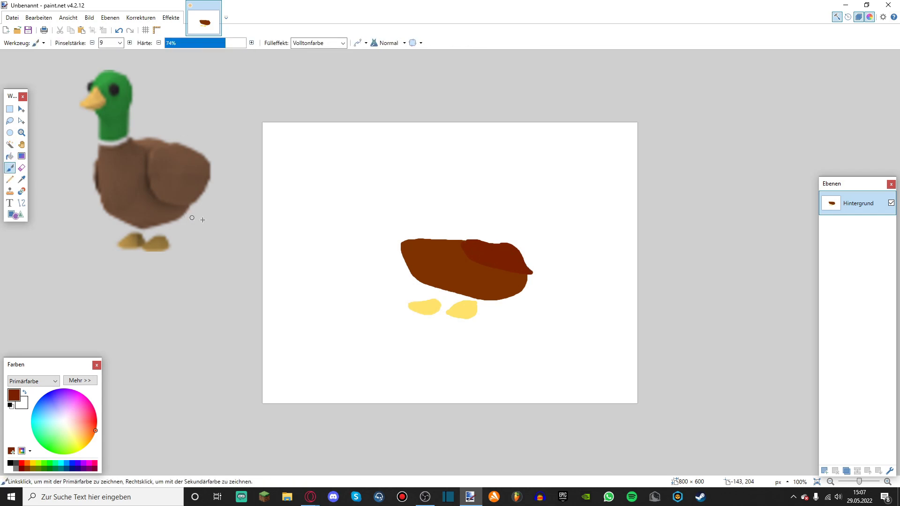
{"action": "left_click", "coordinate": [47, 437]}
{"action": "key", "text": "Down"}
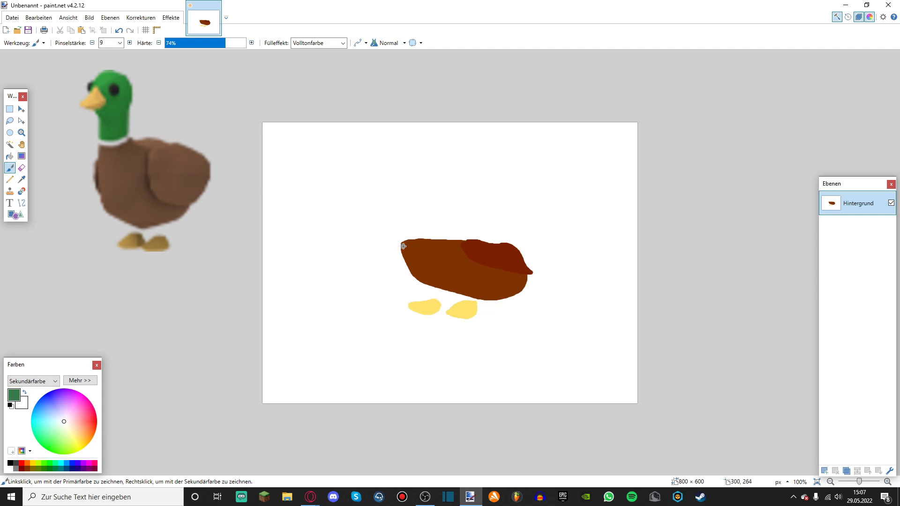
{"action": "mouse_move", "coordinate": [401, 241]}
{"action": "left_mouse_down"}
{"action": "mouse_move", "coordinate": [378, 219]}
{"action": "mouse_move", "coordinate": [409, 234]}
{"action": "mouse_move", "coordinate": [395, 217]}
{"action": "left_mouse_up"}
Outline a golden yellow beak in front of the neck with brush size 5 and fill it.
{"action": "left_click_drag", "start_coordinate": [84, 429], "coordinate": [89, 430]}
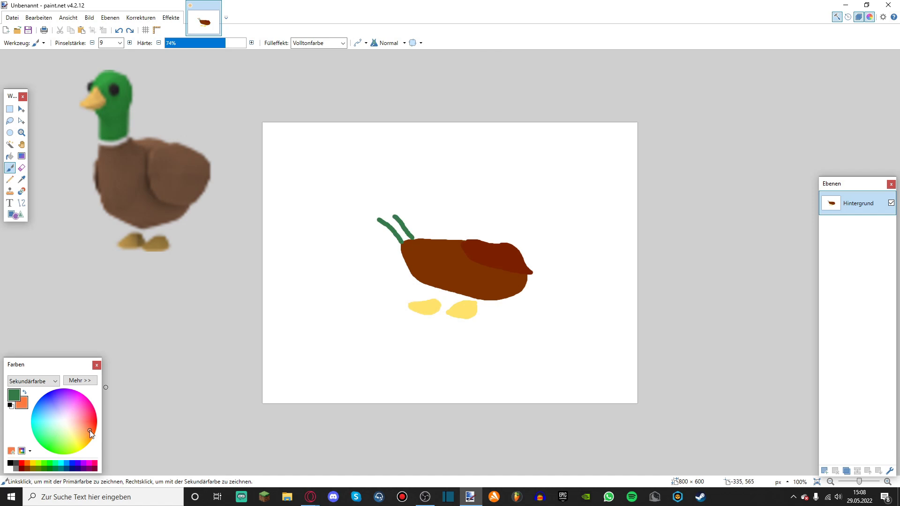
{"action": "left_click", "coordinate": [25, 393]}
{"action": "left_click", "coordinate": [118, 43]}
{"action": "scroll", "coordinate": [117, 66], "scroll_direction": "up", "scroll_amount": 2}
{"action": "left_click", "coordinate": [113, 67]}
{"action": "left_click", "coordinate": [79, 442]}
{"action": "left_click", "coordinate": [83, 447]}
{"action": "mouse_move", "coordinate": [374, 205]}
{"action": "left_mouse_down"}
{"action": "mouse_move", "coordinate": [361, 209]}
{"action": "mouse_move", "coordinate": [377, 215]}
{"action": "mouse_move", "coordinate": [375, 205]}
{"action": "left_mouse_up"}
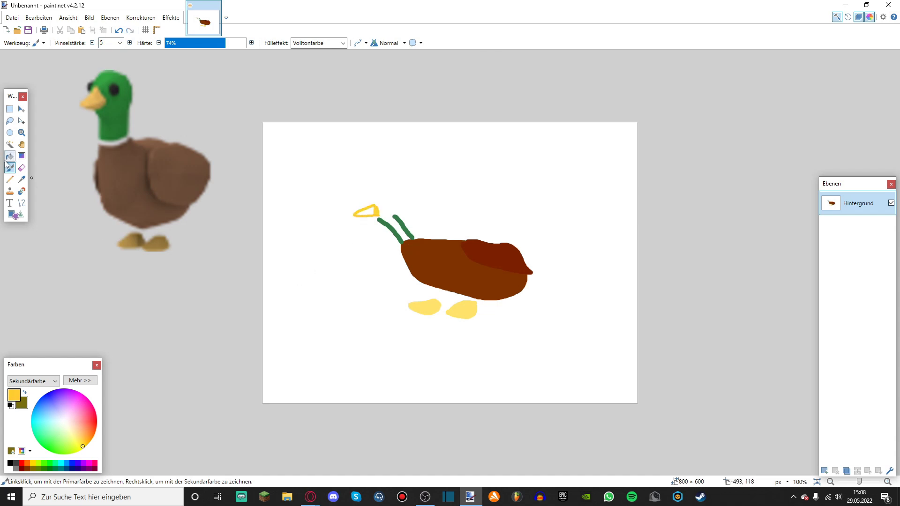
{"action": "left_click", "coordinate": [10, 156]}
{"action": "left_click", "coordinate": [366, 211]}
Outline the duck's rounded head in dark green above the neck and fill the head and neck with it.
{"action": "key", "text": "b"}
{"action": "key", "text": "x"}
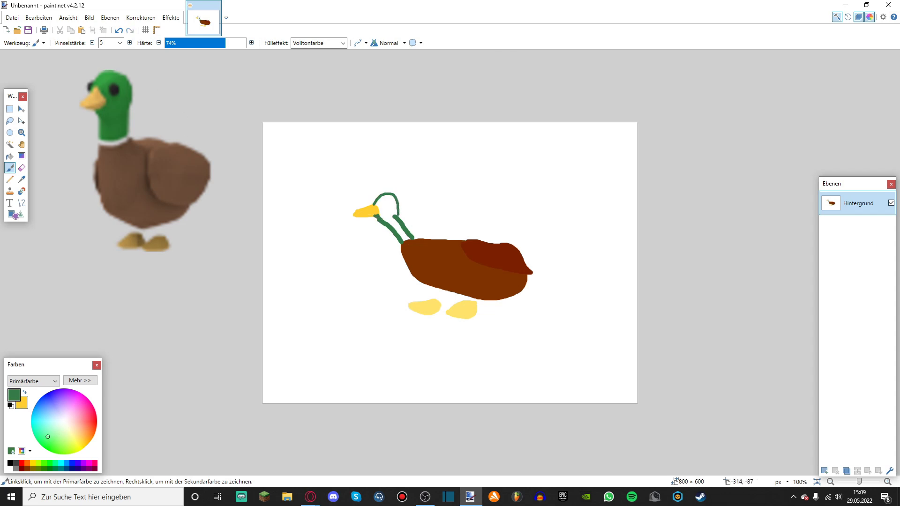
{"action": "left_click", "coordinate": [10, 156]}
{"action": "left_click", "coordinate": [387, 205]}
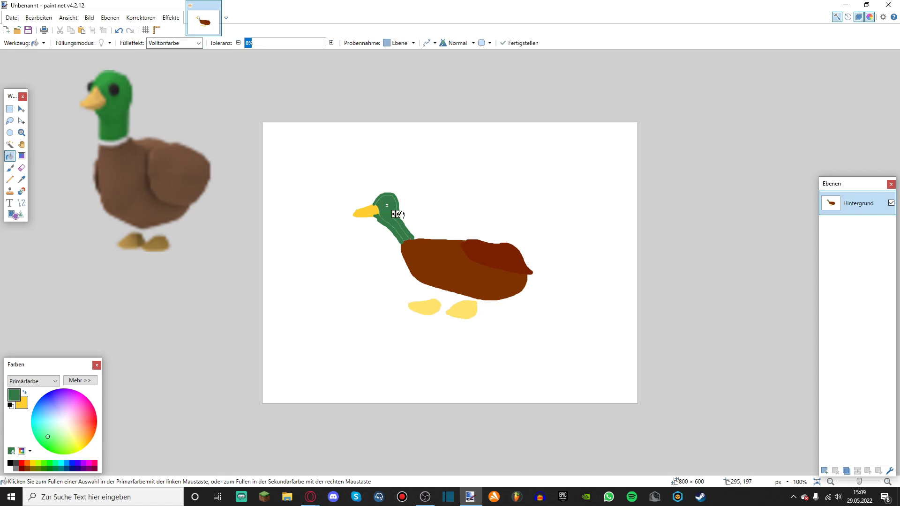
Paint over the light seams in the green head and neck with brush size 12.
{"action": "left_click", "coordinate": [10, 167]}
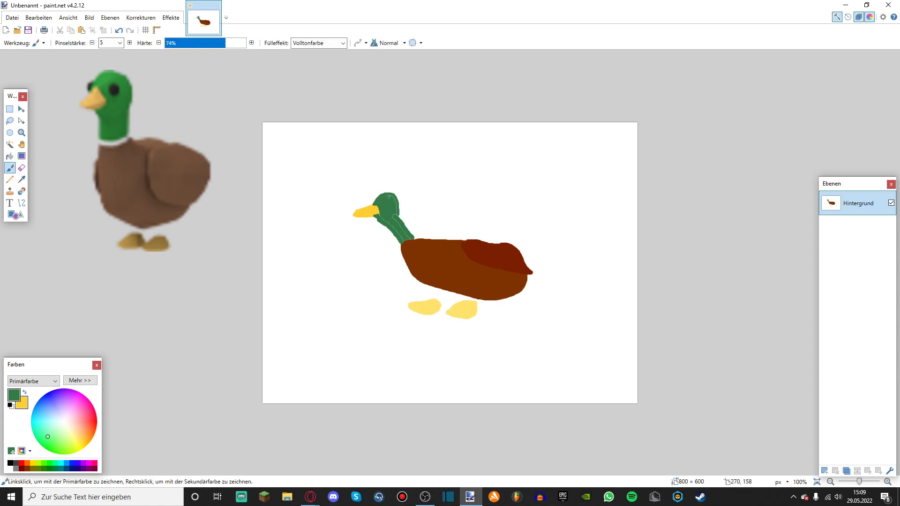
{"action": "key", "text": "bracketright"}
{"action": "key", "text": "bracketright"}
{"action": "key", "text": "bracketright"}
{"action": "key", "text": "bracketright"}
{"action": "key", "text": "bracketright"}
{"action": "key", "text": "bracketright"}
{"action": "key", "text": "bracketright"}
{"action": "left_click_drag", "start_coordinate": [395, 201], "coordinate": [396, 224]}
Dot two black eyes on the duck's head with brush size 8.
{"action": "left_click", "coordinate": [10, 405]}
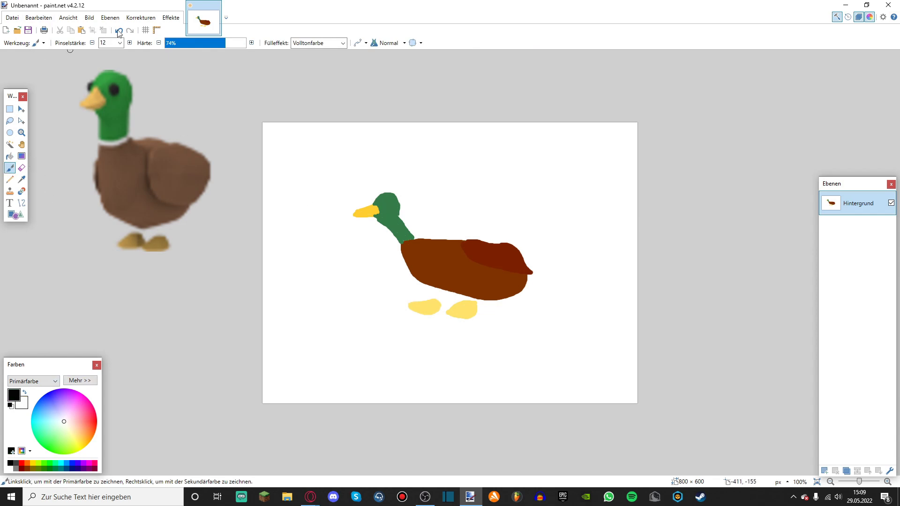
{"action": "left_click", "coordinate": [120, 44]}
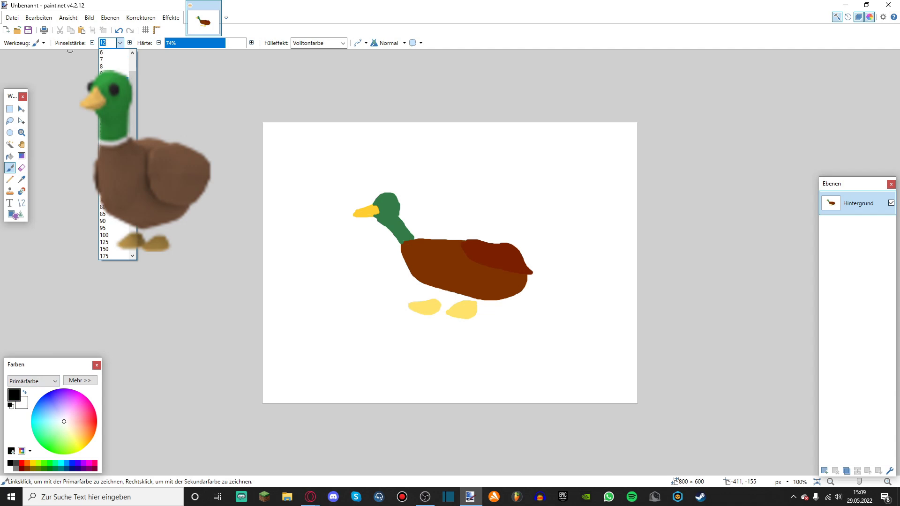
{"action": "left_click", "coordinate": [116, 66]}
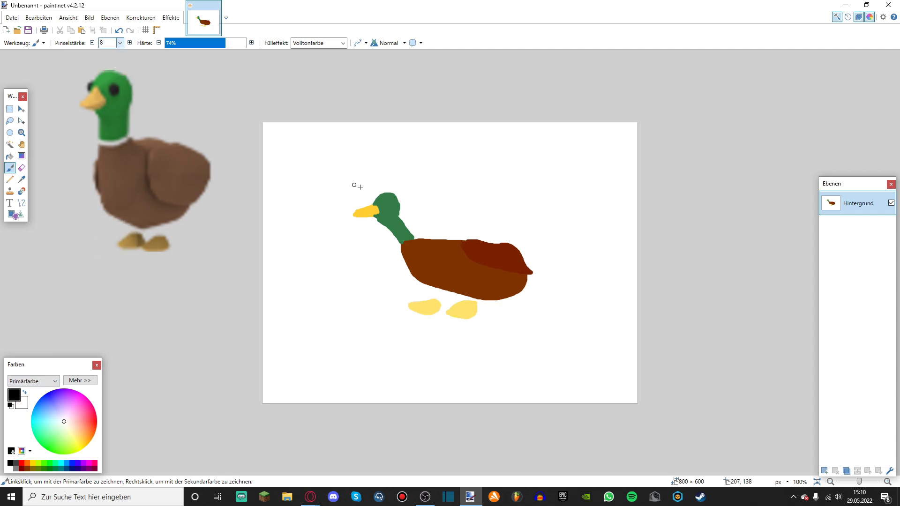
{"action": "left_click", "coordinate": [390, 203]}
Paint a white neck ring with brush size 5 where the duck's green neck meets the brown body.
{"action": "left_click", "coordinate": [25, 393]}
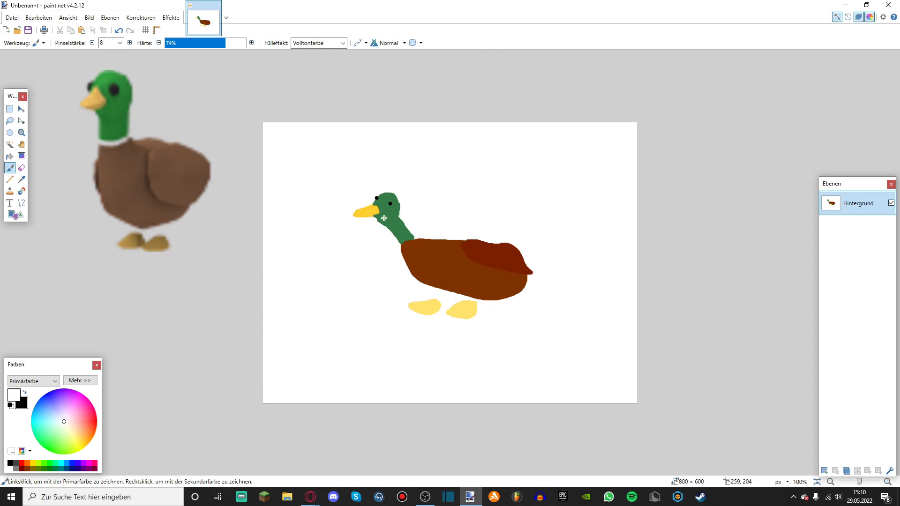
{"action": "left_click", "coordinate": [120, 42]}
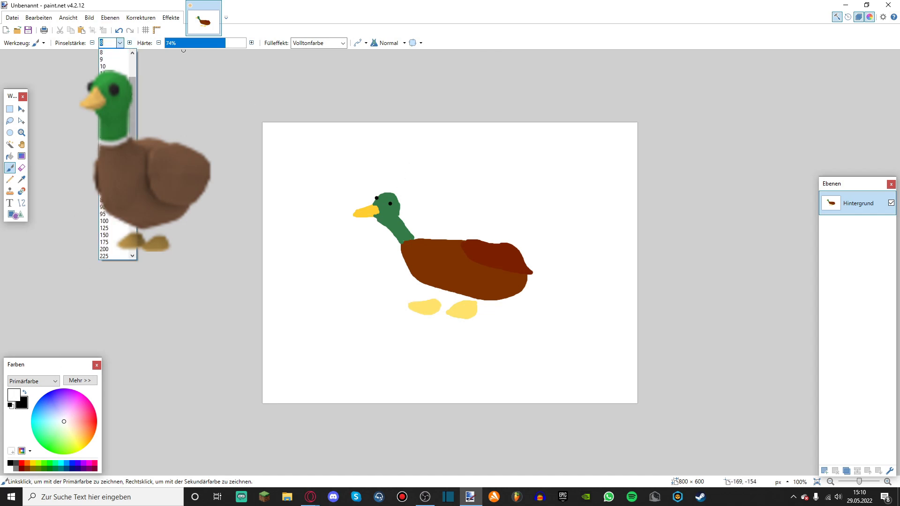
{"action": "scroll", "coordinate": [118, 155], "scroll_direction": "up", "scroll_amount": 1}
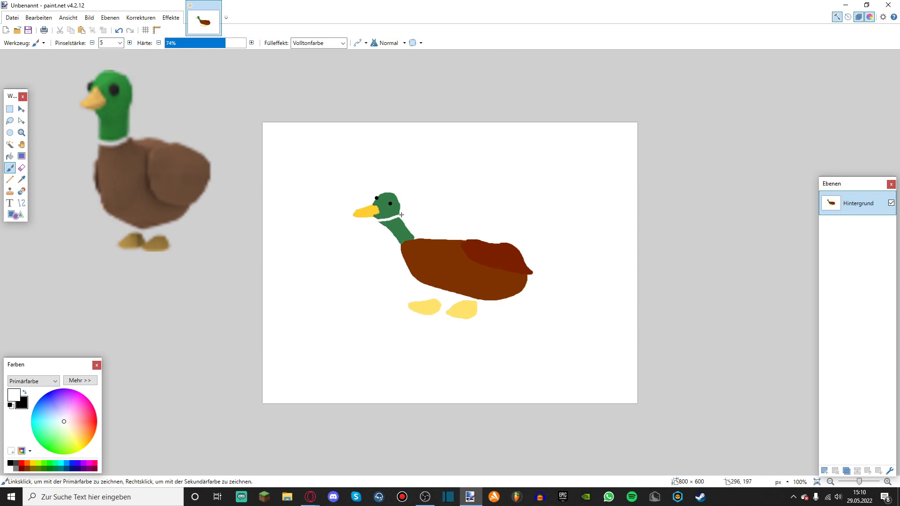
{"action": "left_click", "coordinate": [119, 31]}
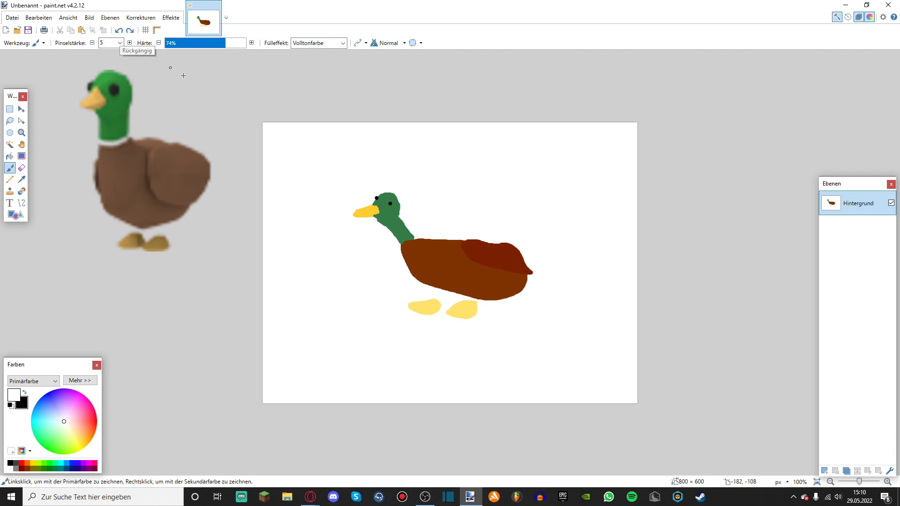
{"action": "left_click_drag", "start_coordinate": [400, 242], "coordinate": [414, 238]}
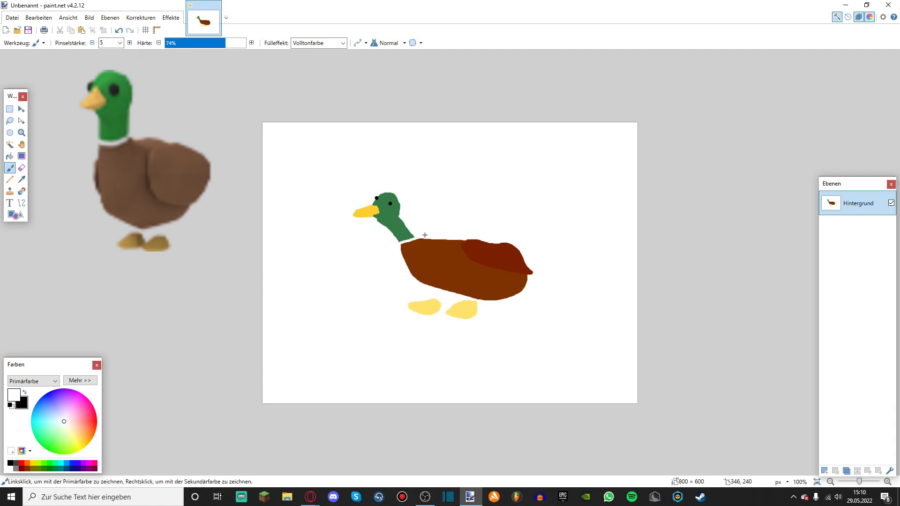
Draw a thin black line along the white neck ring with brush size 1.
{"action": "key", "text": "x"}
{"action": "left_click", "coordinate": [129, 42]}
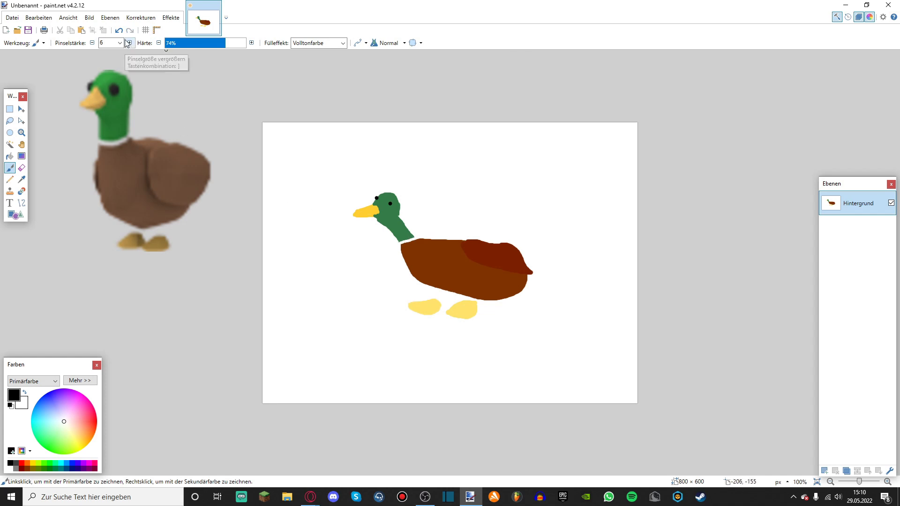
{"action": "left_click", "coordinate": [120, 43]}
{"action": "scroll", "coordinate": [113, 141], "scroll_direction": "up", "scroll_amount": 1}
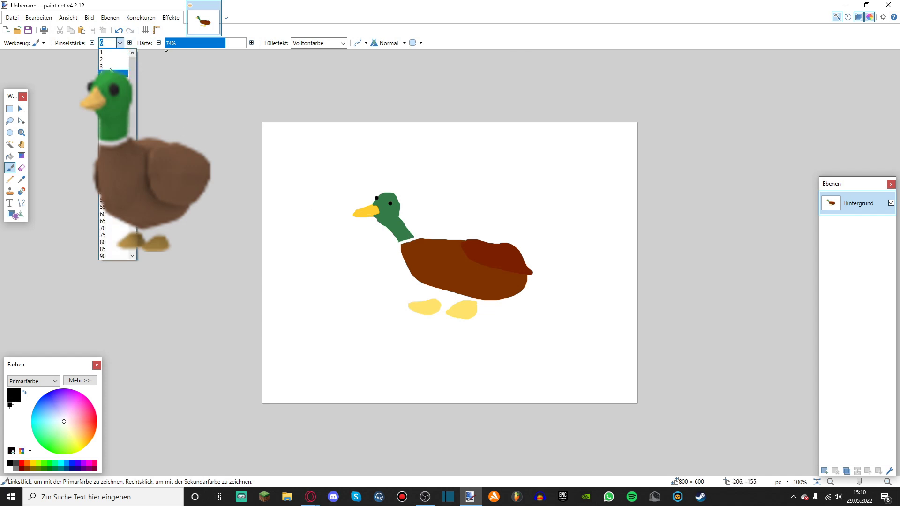
{"action": "left_click", "coordinate": [104, 53]}
{"action": "left_click_drag", "start_coordinate": [398, 244], "coordinate": [417, 237]}
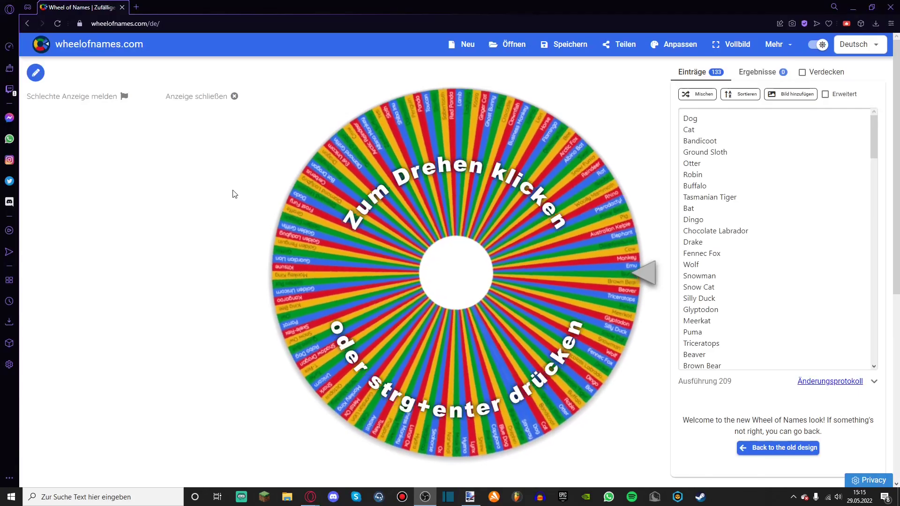
Return to the Wheel of Names page, spin the wheel for another animal and close the winner announcement without removing the entry.
{"action": "left_click", "coordinate": [440, 280]}
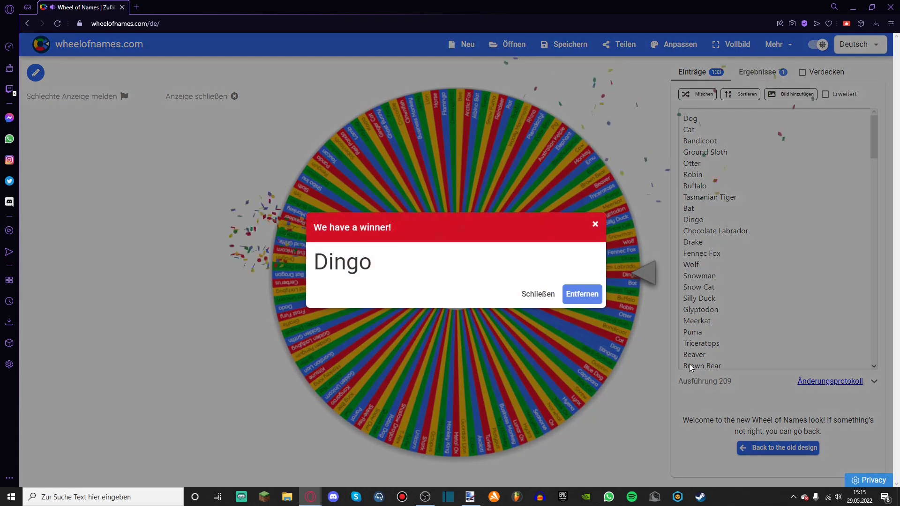
{"action": "left_click", "coordinate": [538, 294]}
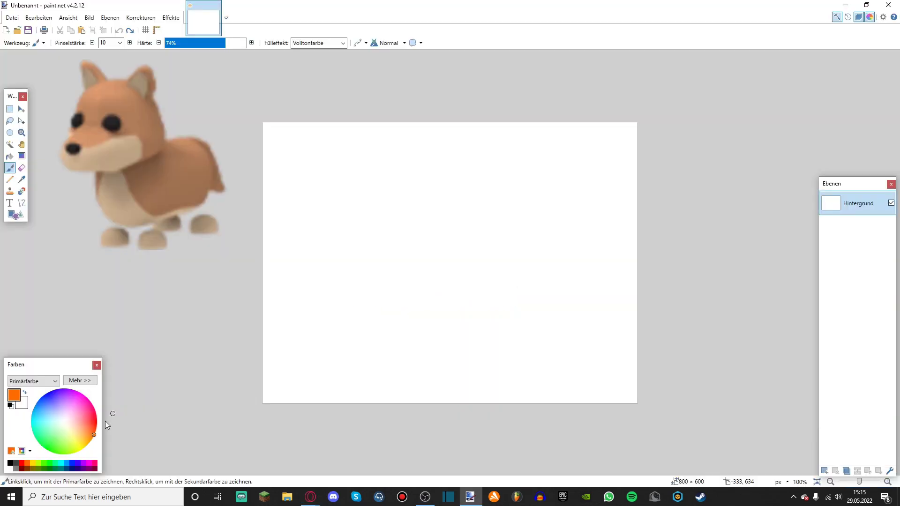
Switch to paint.net, expand the colour options and paint the dingo's two front paws in pale cream F0F7CF with brush size 10.
{"action": "left_click", "coordinate": [83, 432]}
{"action": "left_click", "coordinate": [80, 380]}
{"action": "mouse_move", "coordinate": [448, 303]}
{"action": "left_mouse_down"}
{"action": "mouse_move", "coordinate": [430, 323]}
{"action": "mouse_move", "coordinate": [451, 310]}
{"action": "left_mouse_up"}
{"action": "left_click", "coordinate": [119, 30]}
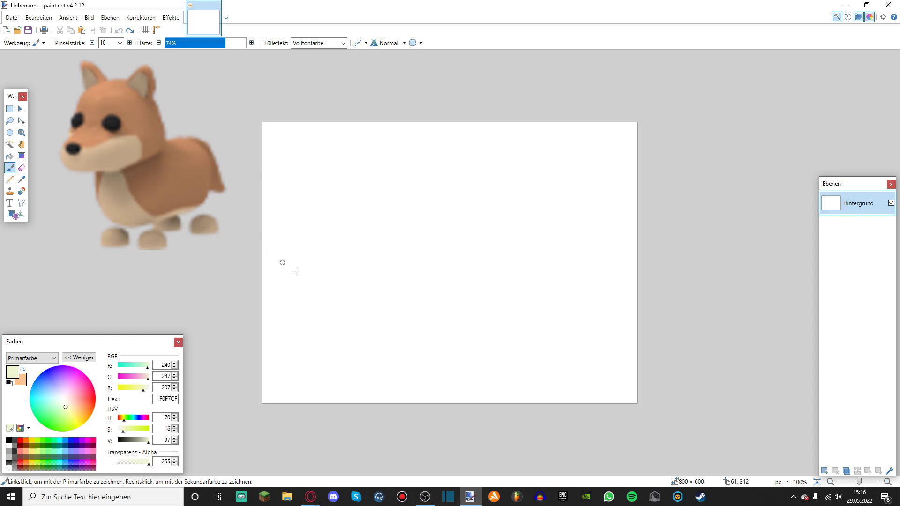
{"action": "mouse_move", "coordinate": [392, 317]}
{"action": "left_mouse_down"}
{"action": "mouse_move", "coordinate": [398, 329]}
{"action": "mouse_move", "coordinate": [425, 323]}
{"action": "left_mouse_up"}
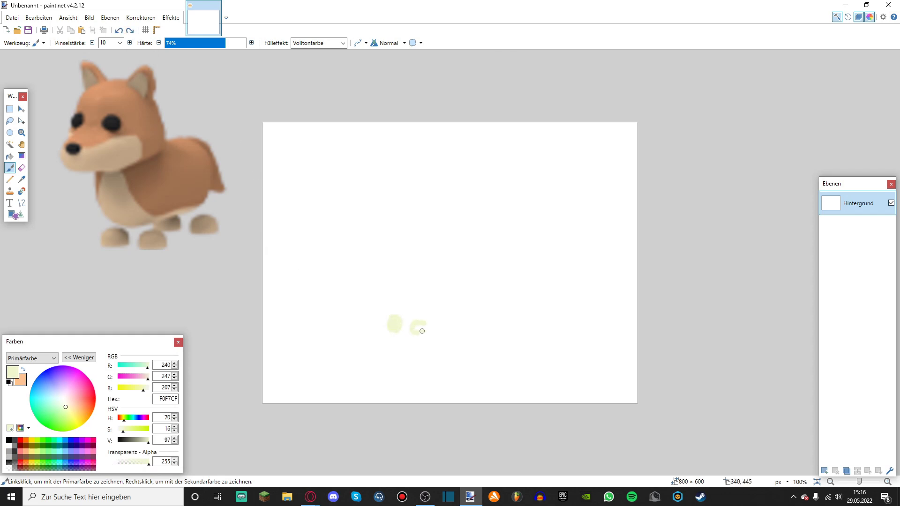
{"action": "key", "text": "ctrl+z"}
Paint the dingo's pale cream chest and belly above the paws, including the short upper legs.
{"action": "left_click_drag", "start_coordinate": [427, 306], "coordinate": [426, 308]}
{"action": "left_click", "coordinate": [400, 306]}
{"action": "mouse_move", "coordinate": [385, 284]}
{"action": "left_mouse_down"}
{"action": "mouse_move", "coordinate": [412, 305]}
{"action": "mouse_move", "coordinate": [396, 277]}
{"action": "left_mouse_up"}
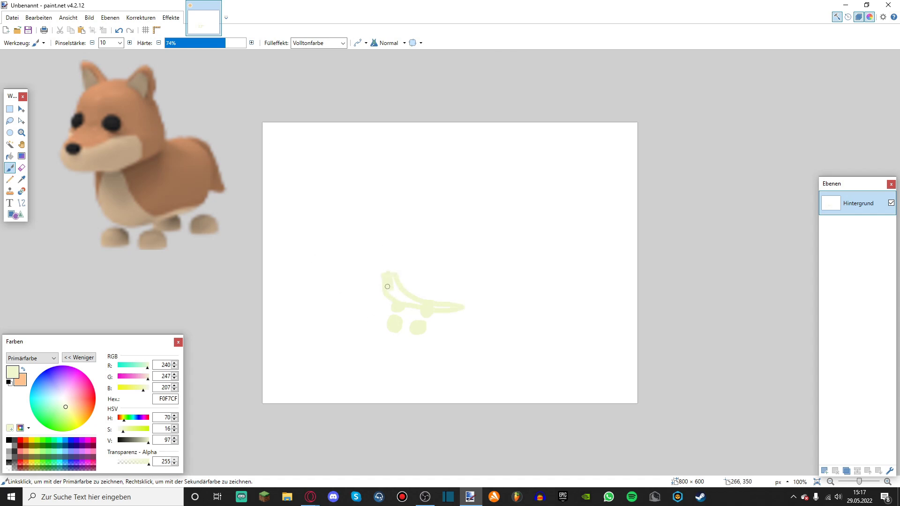
{"action": "key", "text": "ctrl+y"}
Outline the dingo's back and rump in peach FFC18E, fill the shape, and swap back to the pale cream colour.
{"action": "mouse_move", "coordinate": [382, 274]}
{"action": "left_mouse_down"}
{"action": "mouse_move", "coordinate": [460, 273]}
{"action": "mouse_move", "coordinate": [474, 291]}
{"action": "mouse_move", "coordinate": [465, 308]}
{"action": "mouse_move", "coordinate": [423, 299]}
{"action": "mouse_move", "coordinate": [401, 277]}
{"action": "left_mouse_up"}
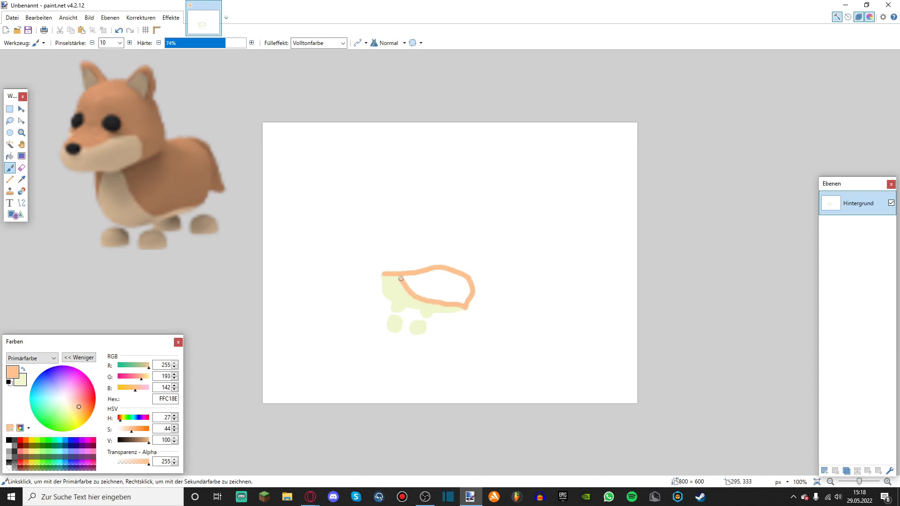
{"action": "left_click", "coordinate": [10, 156]}
{"action": "left_click", "coordinate": [436, 286]}
{"action": "key", "text": "b"}
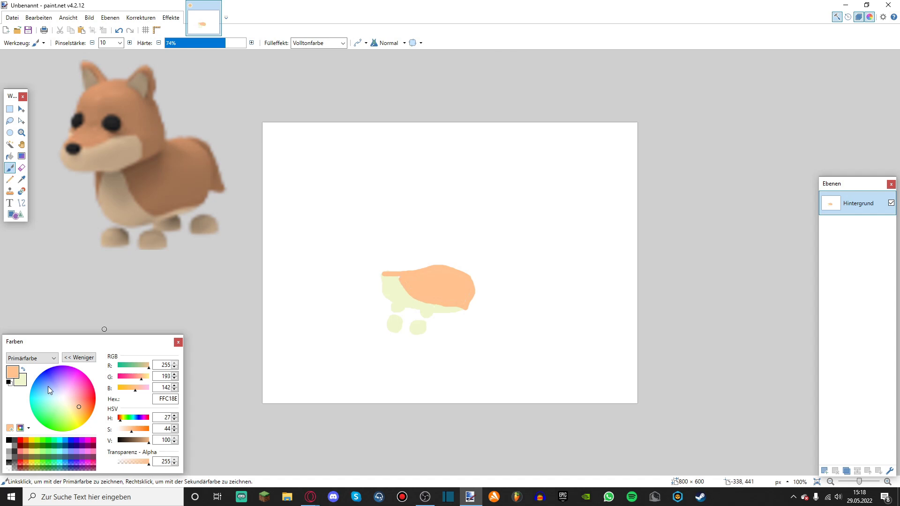
{"action": "left_click", "coordinate": [23, 369]}
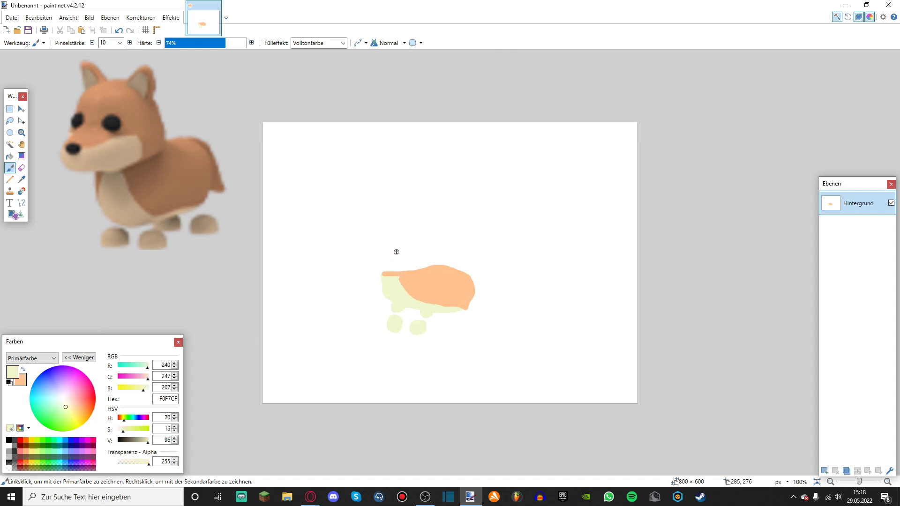
Outline the dingo's muzzle in pale cream in front of the chest and fill the shape.
{"action": "left_click_drag", "start_coordinate": [378, 259], "coordinate": [371, 268]}
{"action": "left_click", "coordinate": [10, 156]}
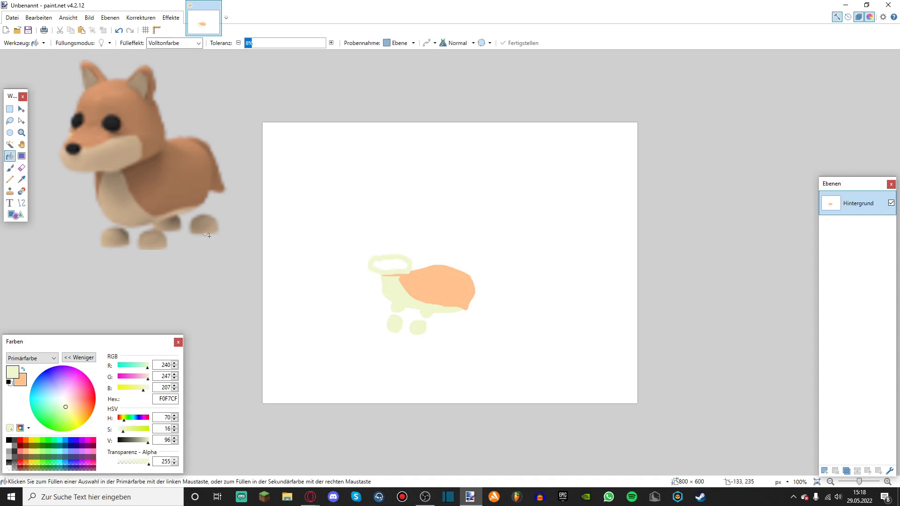
{"action": "left_click", "coordinate": [389, 266]}
{"action": "left_click", "coordinate": [10, 144]}
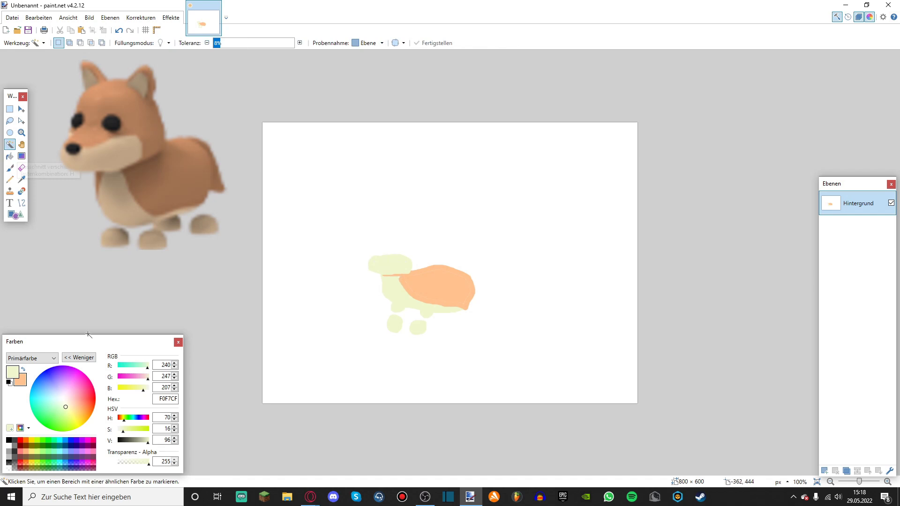
Outline the dingo's head above the muzzle in peach FFC18E with brush size 6 and fill it.
{"action": "left_click", "coordinate": [23, 370]}
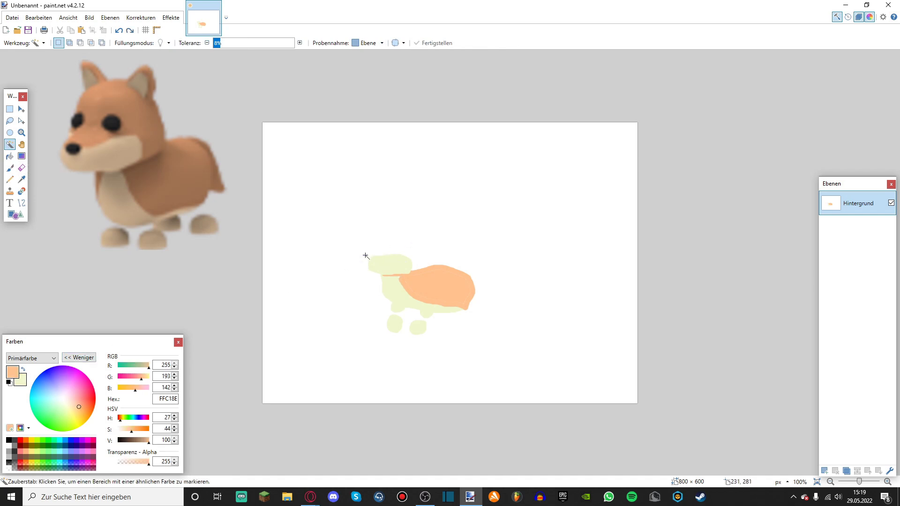
{"action": "left_click", "coordinate": [9, 168]}
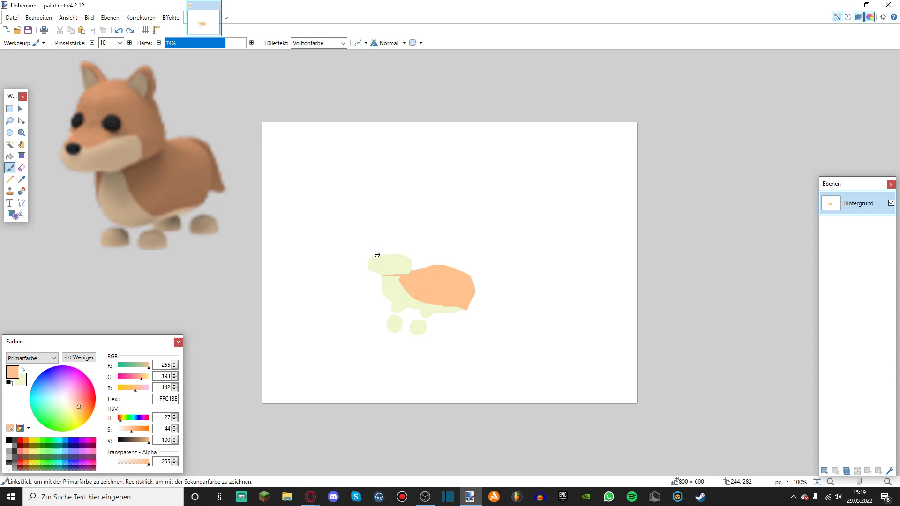
{"action": "left_click", "coordinate": [119, 43]}
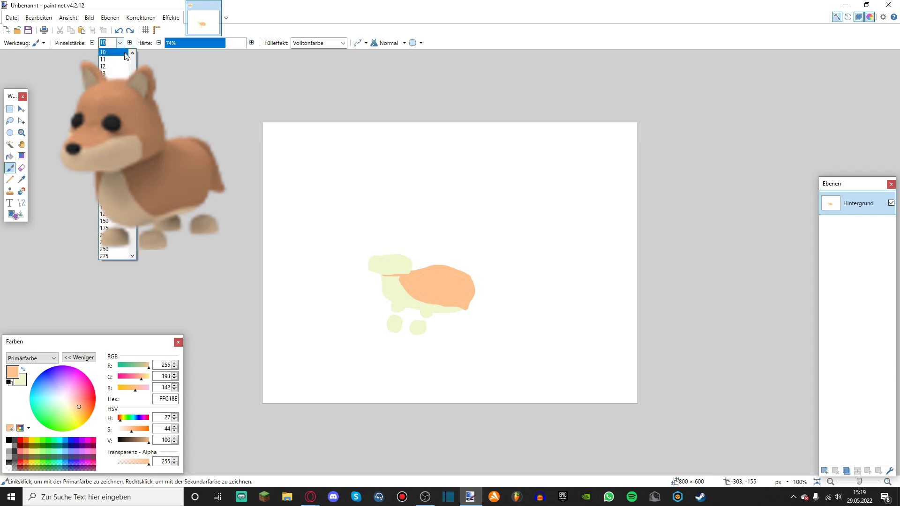
{"action": "left_click", "coordinate": [108, 87]}
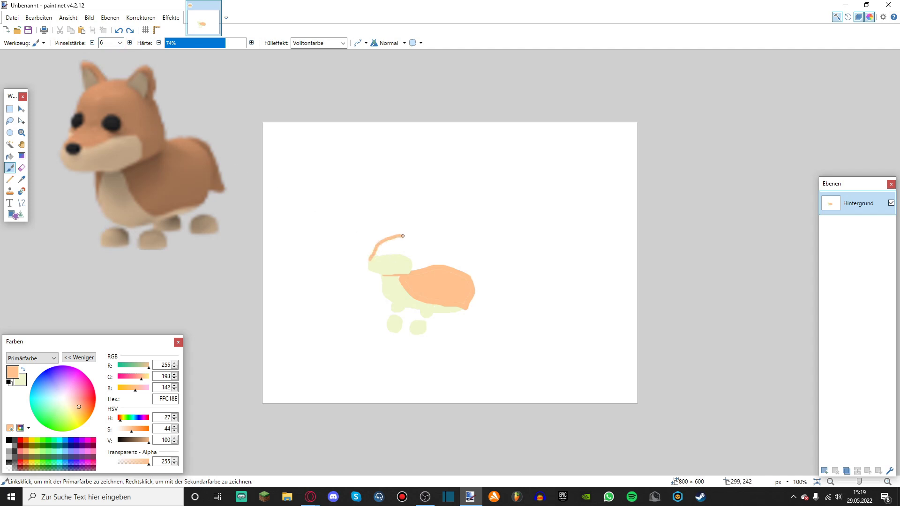
{"action": "left_click_drag", "start_coordinate": [416, 250], "coordinate": [416, 266]}
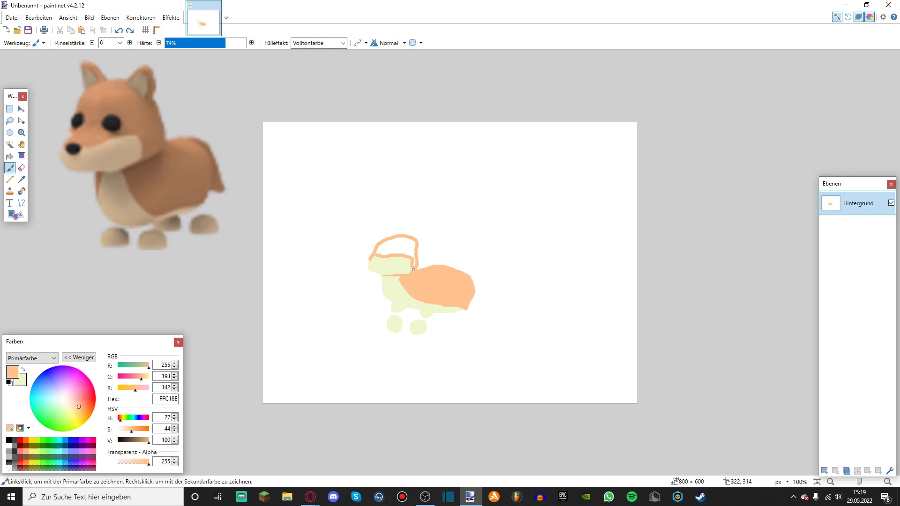
{"action": "left_click", "coordinate": [9, 156]}
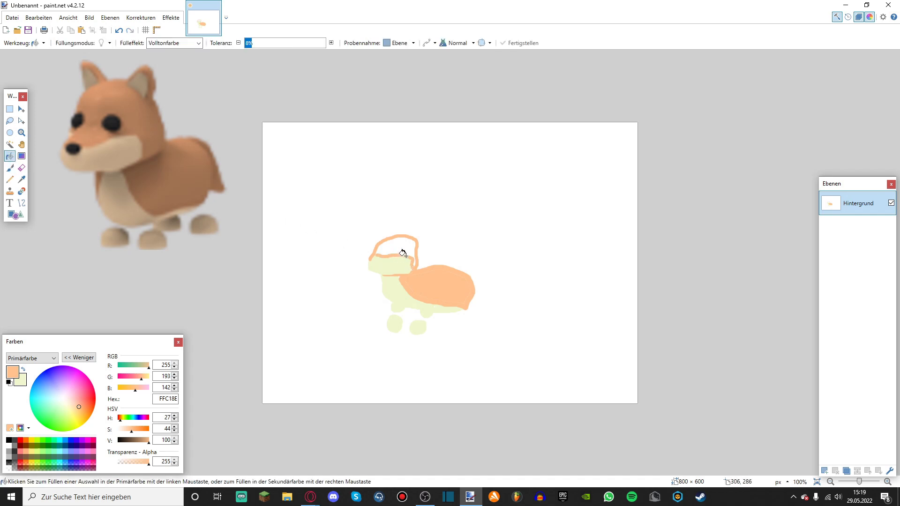
{"action": "left_click", "coordinate": [382, 247]}
Draw two peach ears with pale cream insides on the dingo's head, and add a peach tail at the rump.
{"action": "left_click", "coordinate": [9, 168]}
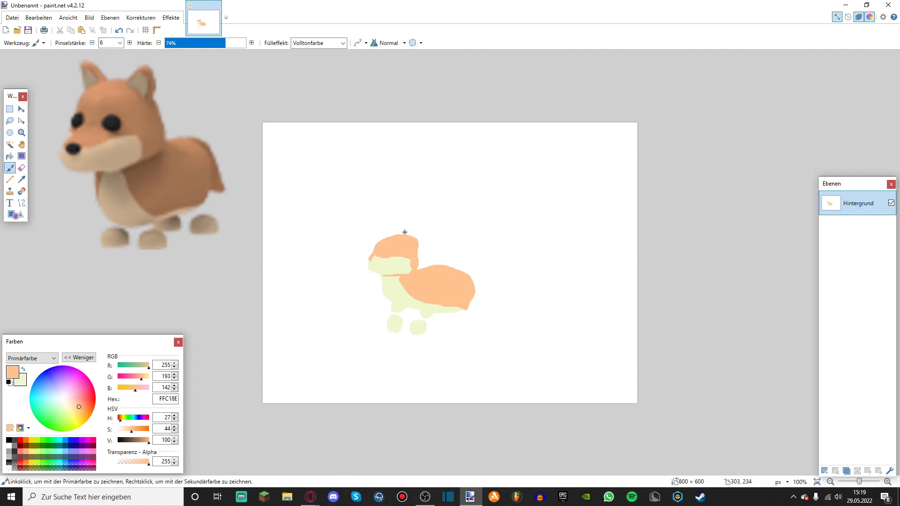
{"action": "left_click_drag", "start_coordinate": [402, 235], "coordinate": [388, 233]}
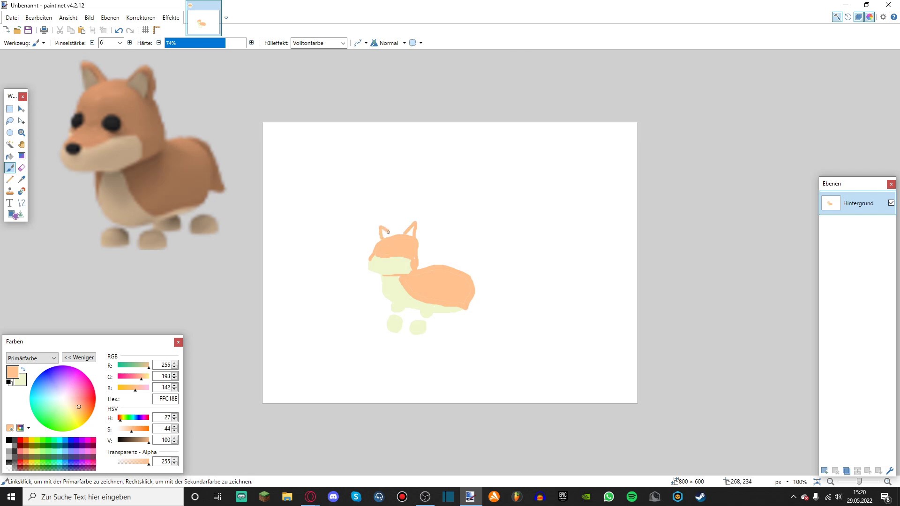
{"action": "left_click", "coordinate": [23, 369]}
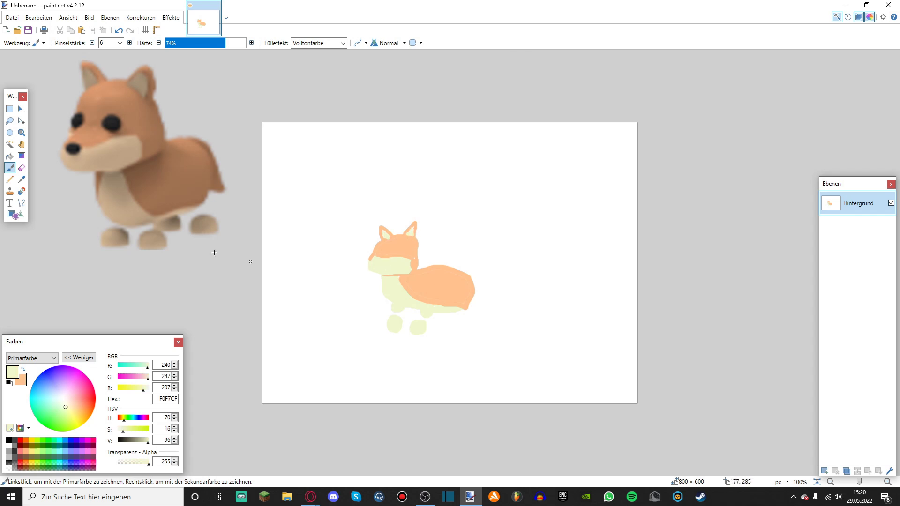
{"action": "left_click", "coordinate": [23, 369]}
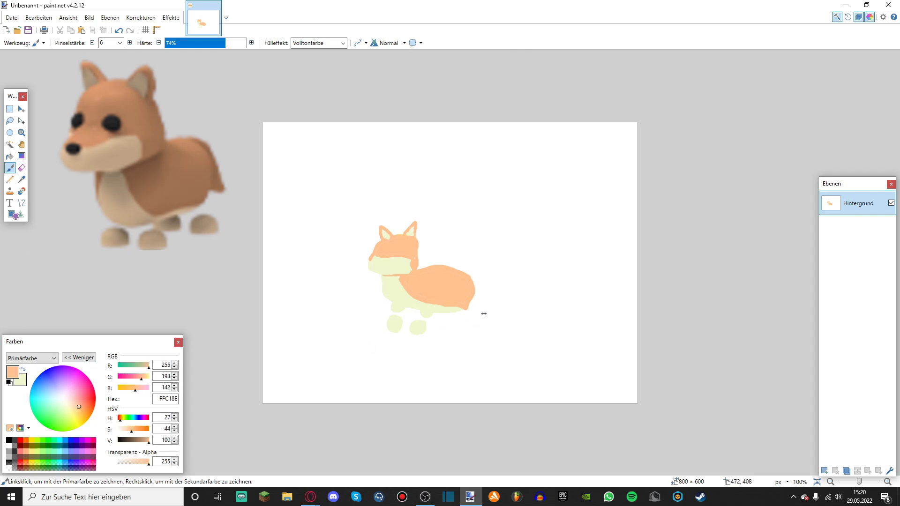
{"action": "left_click_drag", "start_coordinate": [471, 276], "coordinate": [482, 288]}
Paint two black eyes on the dingo's head with brush size 15.
{"action": "left_click", "coordinate": [9, 382]}
{"action": "left_click", "coordinate": [120, 42]}
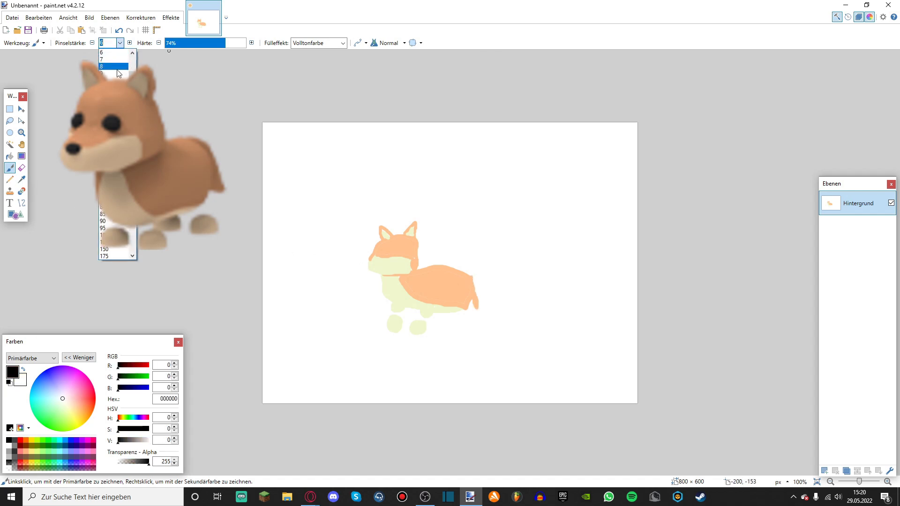
{"action": "left_click", "coordinate": [110, 75]}
{"action": "key", "text": "ctrl+z"}
{"action": "key", "text": "bracketright"}
{"action": "key", "text": "bracketright"}
{"action": "key", "text": "bracketright"}
{"action": "key", "text": "bracketright"}
{"action": "key", "text": "bracketright"}
{"action": "left_click", "coordinate": [404, 248]}
{"action": "left_click", "coordinate": [381, 247]}
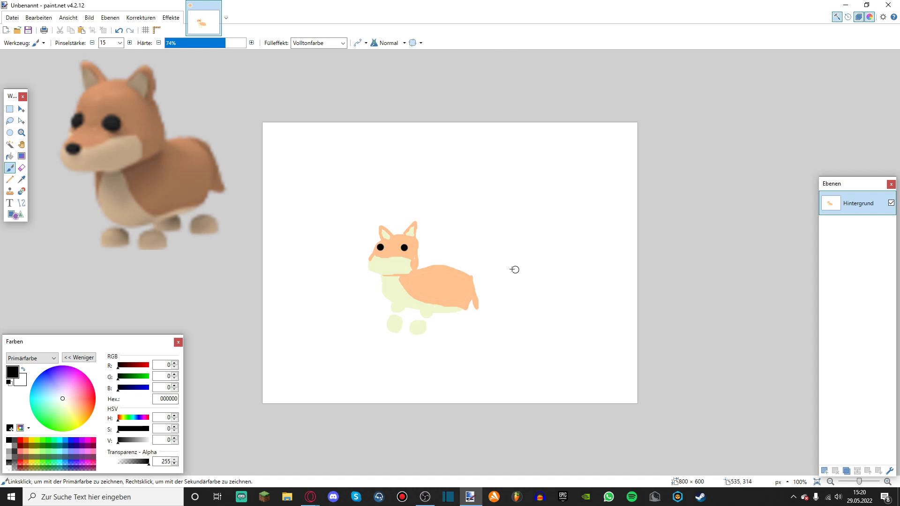
Paint a black nose on the dingo's muzzle with brush size 12.
{"action": "left_click", "coordinate": [120, 43]}
{"action": "scroll", "coordinate": [109, 71], "scroll_direction": "up", "scroll_amount": 1}
{"action": "left_click", "coordinate": [106, 52]}
{"action": "left_click", "coordinate": [381, 261]}
Cover the dingo's short upper legs with white, sample the body's pale cream F0F7CF and paint below the belly with it.
{"action": "left_click", "coordinate": [23, 370]}
{"action": "left_click_drag", "start_coordinate": [449, 313], "coordinate": [394, 310]}
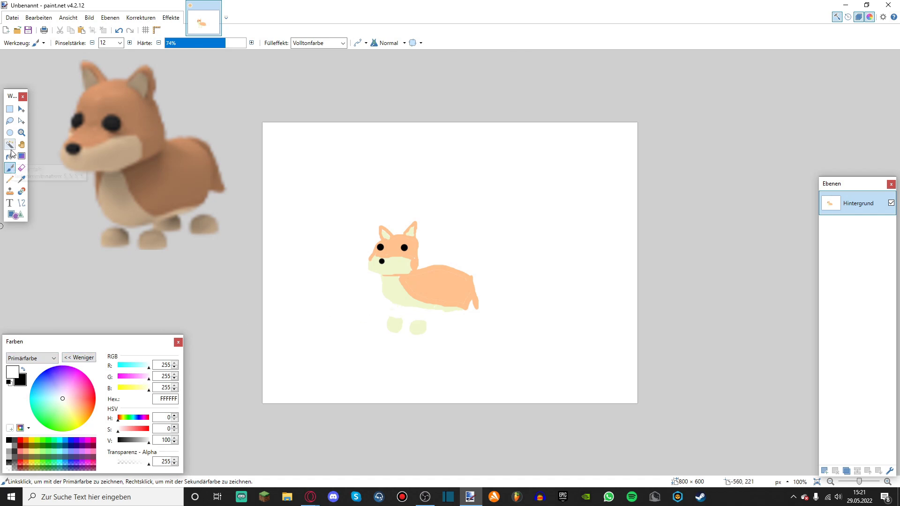
{"action": "left_click", "coordinate": [21, 180]}
{"action": "left_click", "coordinate": [409, 295]}
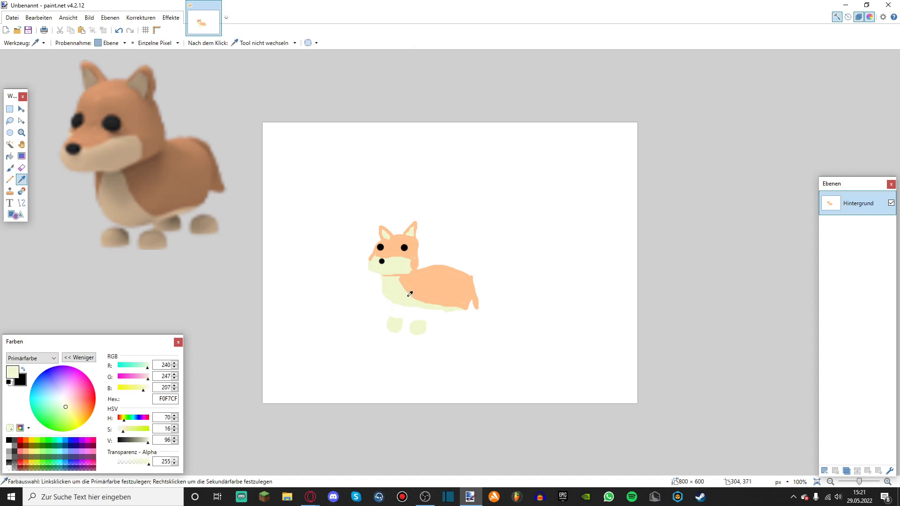
{"action": "left_click", "coordinate": [9, 168]}
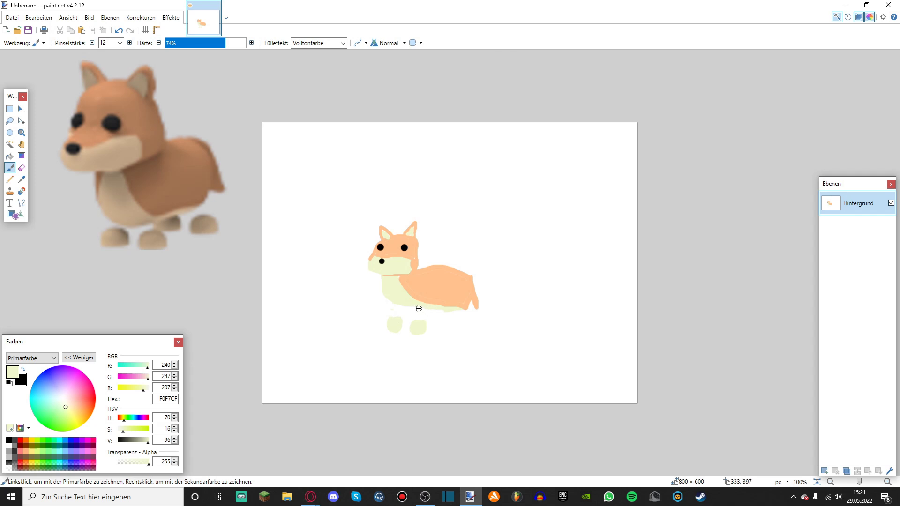
{"action": "left_click_drag", "start_coordinate": [417, 311], "coordinate": [440, 320]}
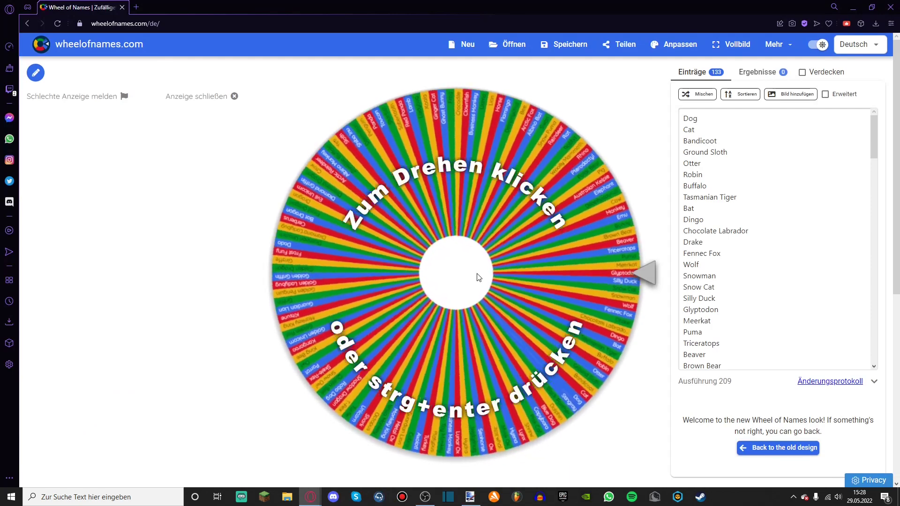
On the Wheel of Names page, spin the wheel for the next animal and close the winner announcement without removing the entry.
{"action": "left_click", "coordinate": [466, 266]}
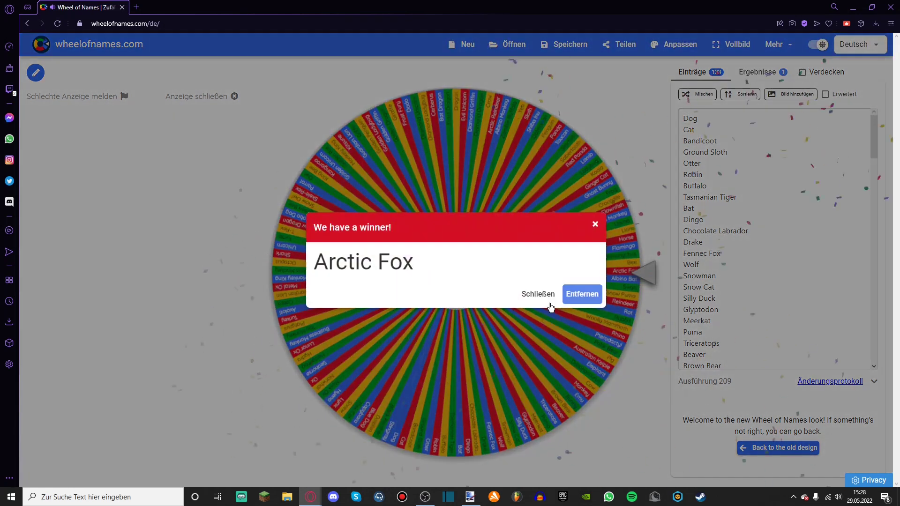
{"action": "left_click", "coordinate": [540, 295]}
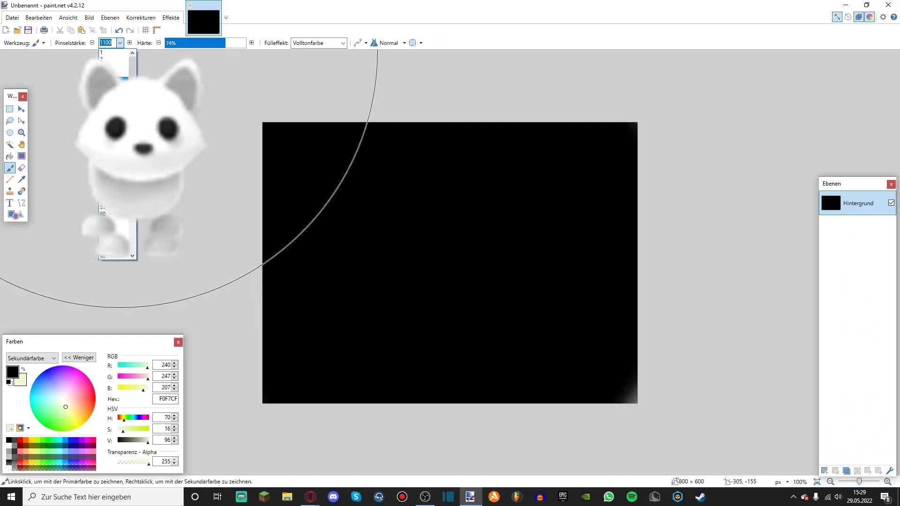
In paint.net, set brush size 10 and primary colour FCFDFF, and paint the arctic fox's four paws on the black canvas.
{"action": "left_click", "coordinate": [112, 116]}
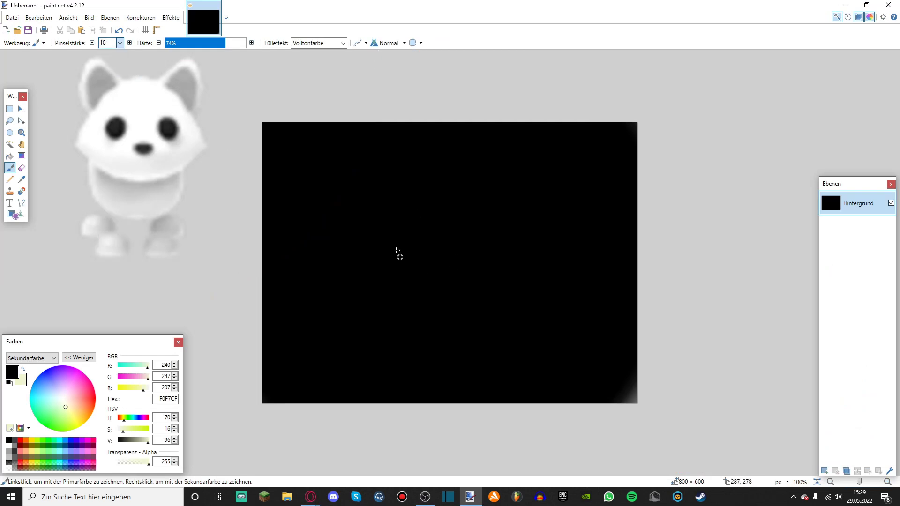
{"action": "left_click", "coordinate": [23, 369]}
{"action": "left_click", "coordinate": [61, 398]}
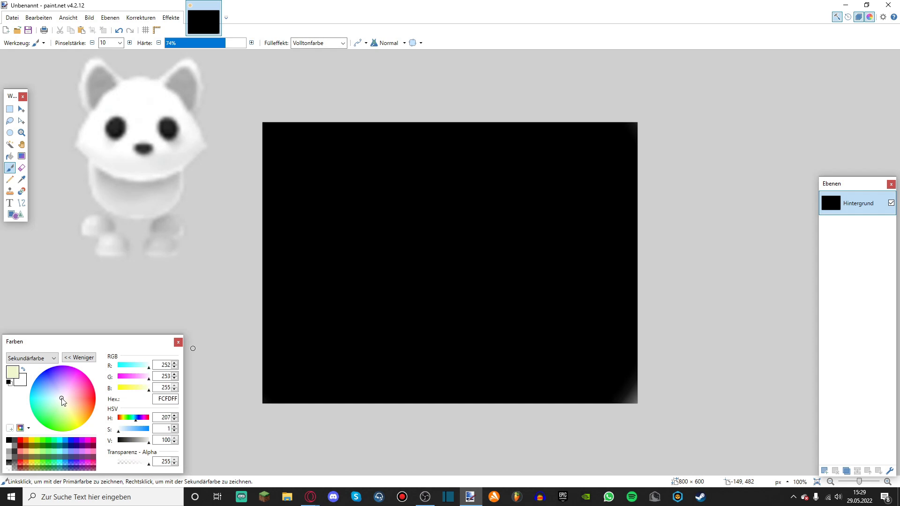
{"action": "left_click", "coordinate": [24, 370]}
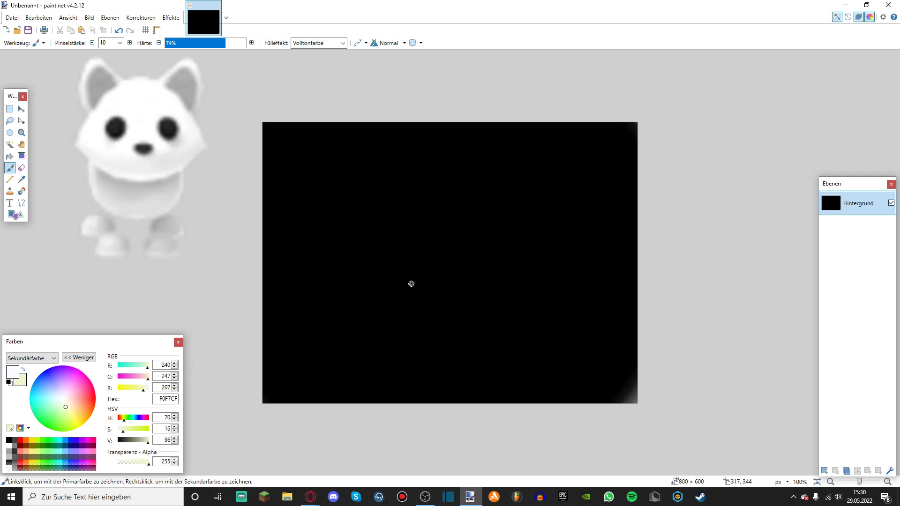
{"action": "mouse_move", "coordinate": [411, 283]}
{"action": "left_mouse_down"}
{"action": "mouse_move", "coordinate": [398, 286]}
{"action": "mouse_move", "coordinate": [445, 291]}
{"action": "left_mouse_up"}
{"action": "left_click_drag", "start_coordinate": [431, 271], "coordinate": [426, 275]}
Outline and fill a white crescent above the paws, and paint the fox's head with two outlined ears on top of it.
{"action": "mouse_move", "coordinate": [395, 273]}
{"action": "left_mouse_down"}
{"action": "mouse_move", "coordinate": [411, 273]}
{"action": "mouse_move", "coordinate": [402, 269]}
{"action": "mouse_move", "coordinate": [407, 257]}
{"action": "mouse_move", "coordinate": [438, 251]}
{"action": "mouse_move", "coordinate": [396, 244]}
{"action": "left_mouse_up"}
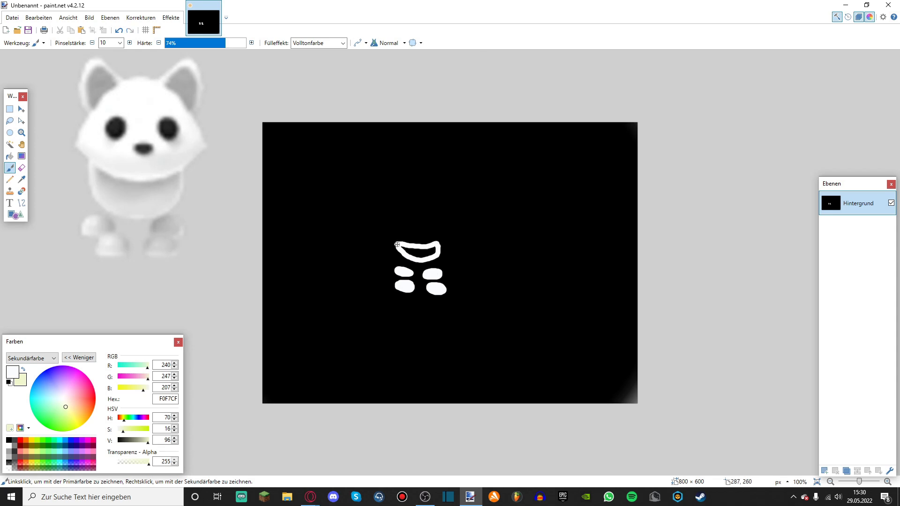
{"action": "left_click", "coordinate": [9, 155]}
{"action": "left_click", "coordinate": [414, 251]}
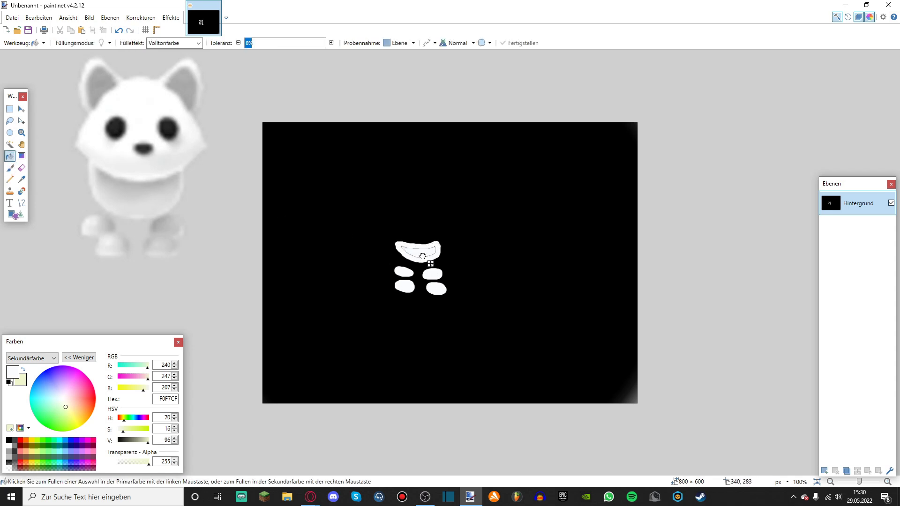
{"action": "key", "text": "b"}
{"action": "mouse_move", "coordinate": [391, 241]}
{"action": "left_mouse_down"}
{"action": "mouse_move", "coordinate": [404, 225]}
{"action": "mouse_move", "coordinate": [441, 235]}
{"action": "mouse_move", "coordinate": [395, 239]}
{"action": "mouse_move", "coordinate": [415, 228]}
{"action": "mouse_move", "coordinate": [420, 236]}
{"action": "mouse_move", "coordinate": [444, 212]}
{"action": "mouse_move", "coordinate": [393, 230]}
{"action": "left_mouse_up"}
Paint the insides of the fox's two ears in medium grey with brush size 6.
{"action": "left_click_drag", "start_coordinate": [129, 438], "coordinate": [134, 440]}
{"action": "left_click", "coordinate": [23, 369]}
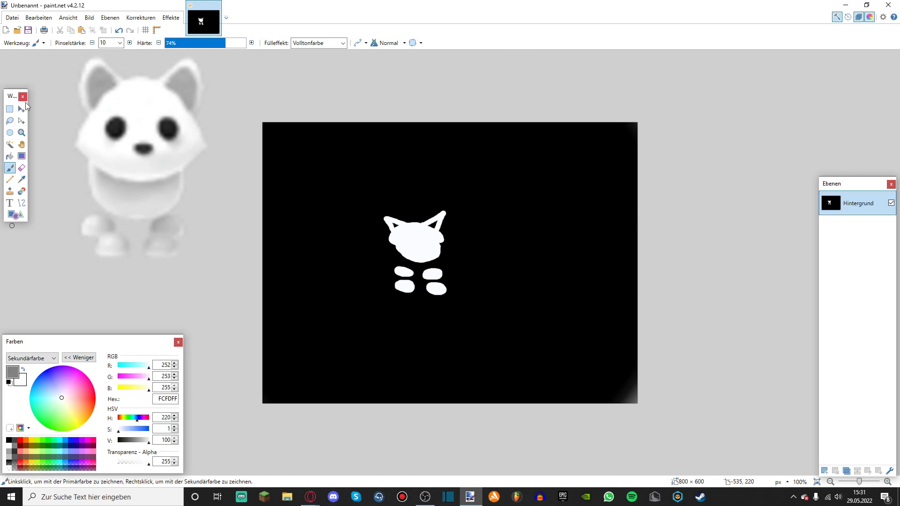
{"action": "left_click", "coordinate": [120, 43]}
{"action": "scroll", "coordinate": [118, 155], "scroll_direction": "up", "scroll_amount": 3}
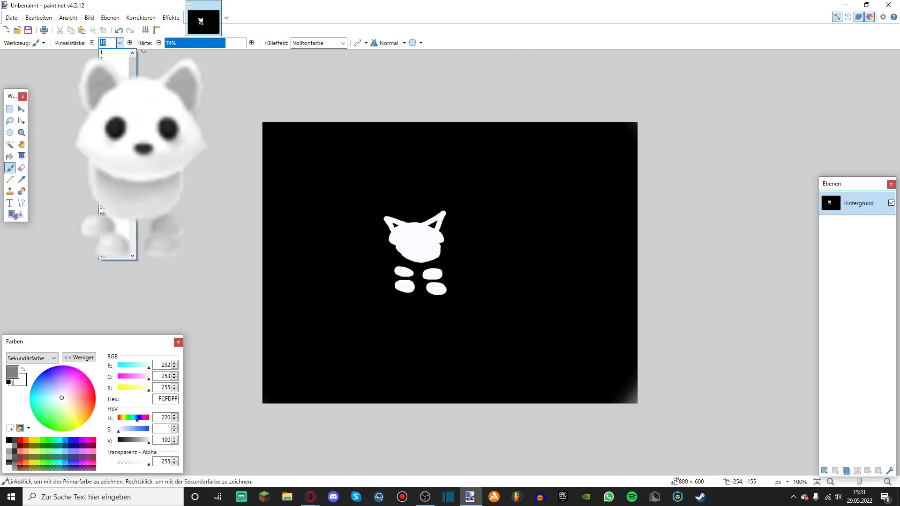
{"action": "left_click", "coordinate": [115, 72]}
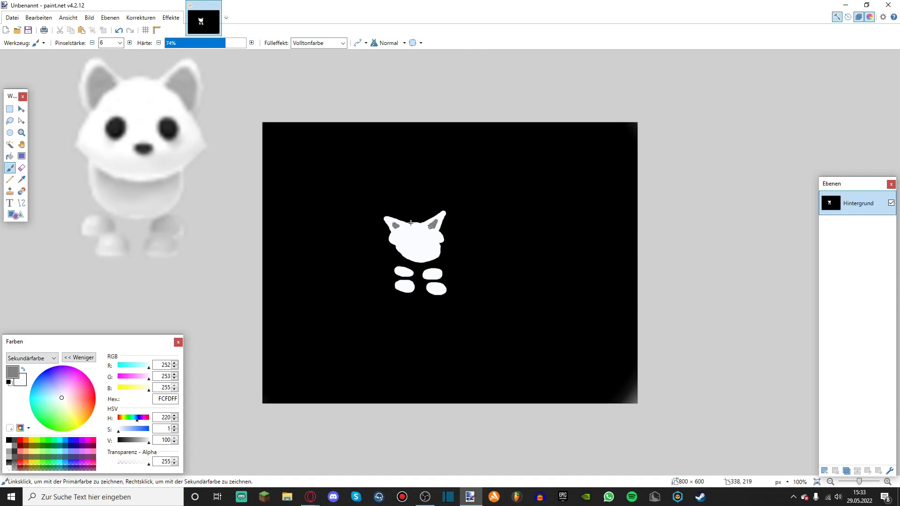
Paint two black eyes on the fox's face with brush size 15.
{"action": "left_click", "coordinate": [9, 383]}
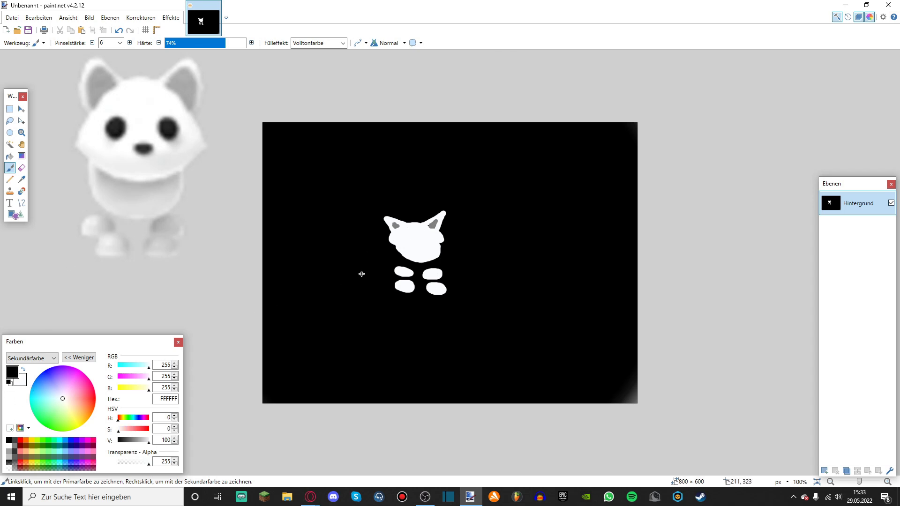
{"action": "left_click", "coordinate": [120, 43]}
{"action": "left_click", "coordinate": [122, 79]}
{"action": "left_click", "coordinate": [120, 43]}
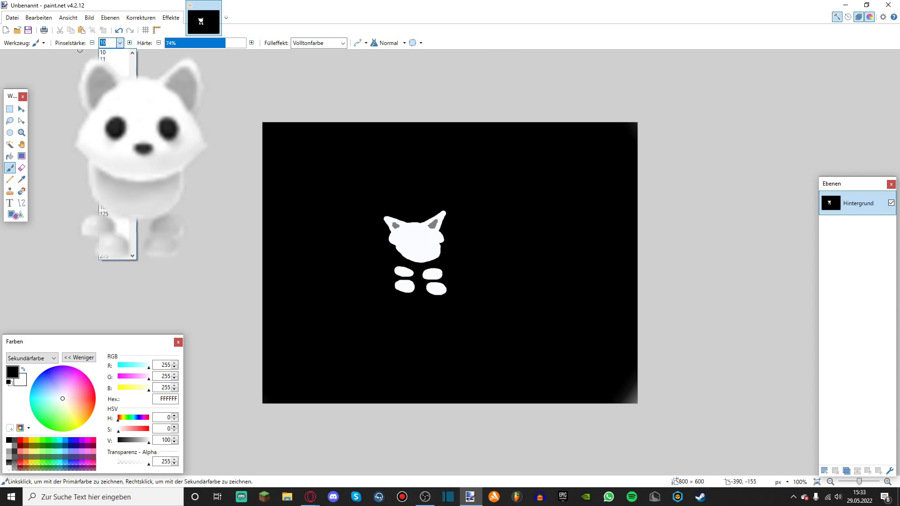
{"action": "left_click", "coordinate": [117, 86]}
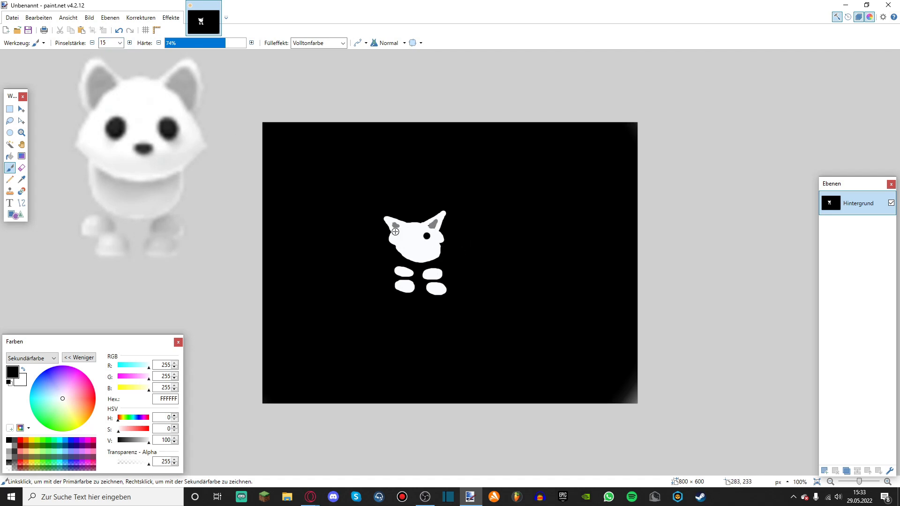
{"action": "left_click", "coordinate": [405, 237]}
Paint the fox's black nose with brush size 9, and extend the white body below the face down to the paws.
{"action": "left_click", "coordinate": [120, 42]}
{"action": "left_click", "coordinate": [113, 73]}
{"action": "left_click_drag", "start_coordinate": [412, 248], "coordinate": [417, 247]}
{"action": "left_click", "coordinate": [23, 370]}
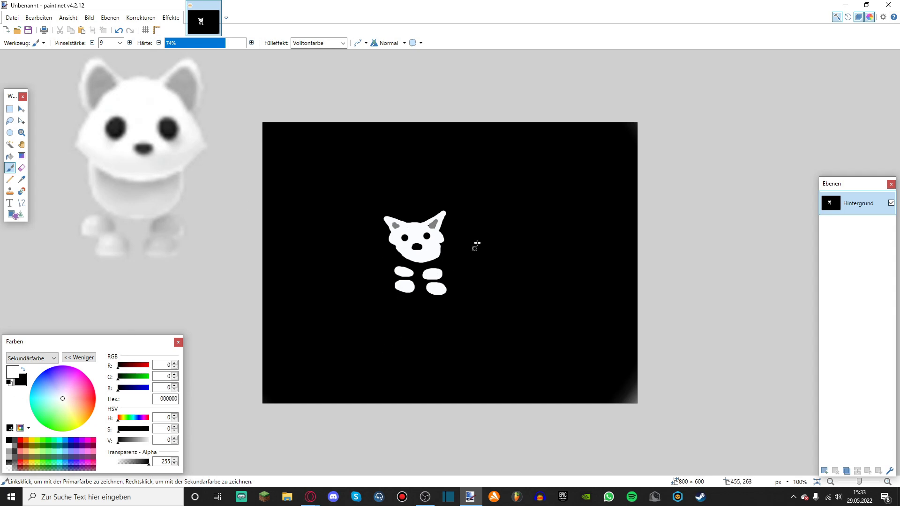
{"action": "mouse_move", "coordinate": [404, 257]}
{"action": "left_mouse_down"}
{"action": "mouse_move", "coordinate": [426, 269]}
{"action": "mouse_move", "coordinate": [441, 251]}
{"action": "mouse_move", "coordinate": [410, 260]}
{"action": "mouse_move", "coordinate": [431, 261]}
{"action": "left_mouse_up"}
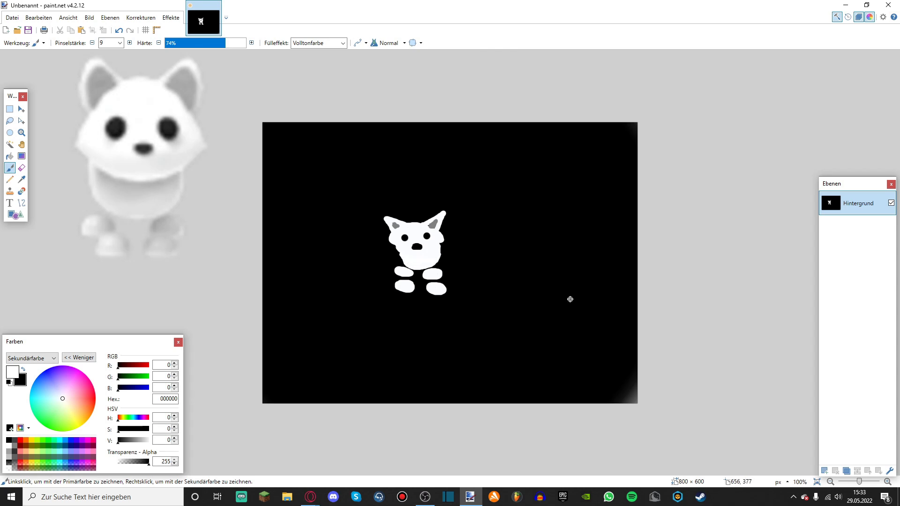